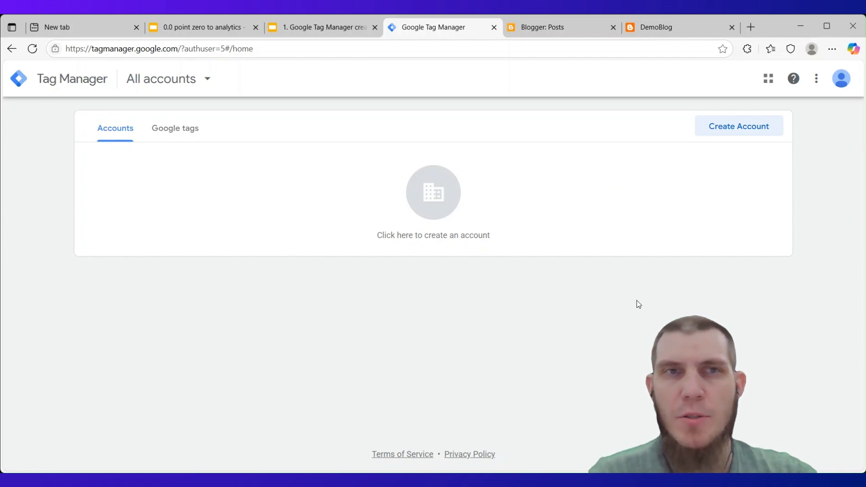
Step: Examine the first slide of the "0.0 point zero to analytics - 2025" presentation for the Tag Manager, Gmail, website and Blogger prerequisites
left_click(219, 28)
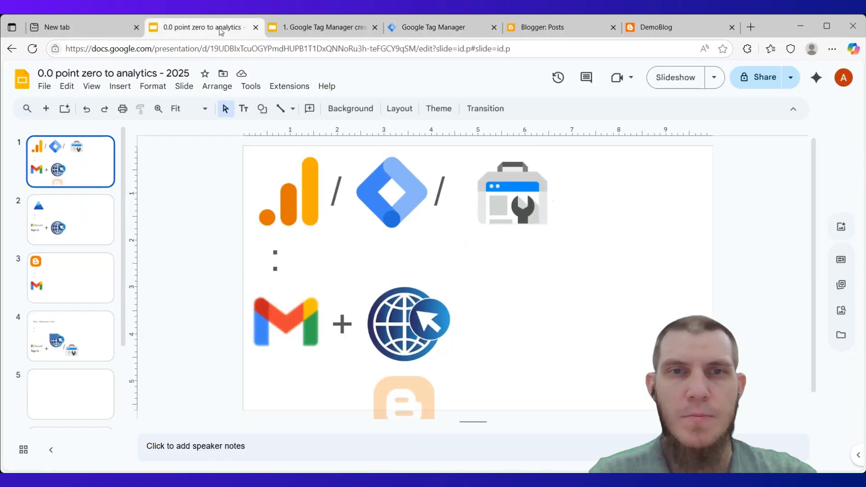
left_click(399, 212)
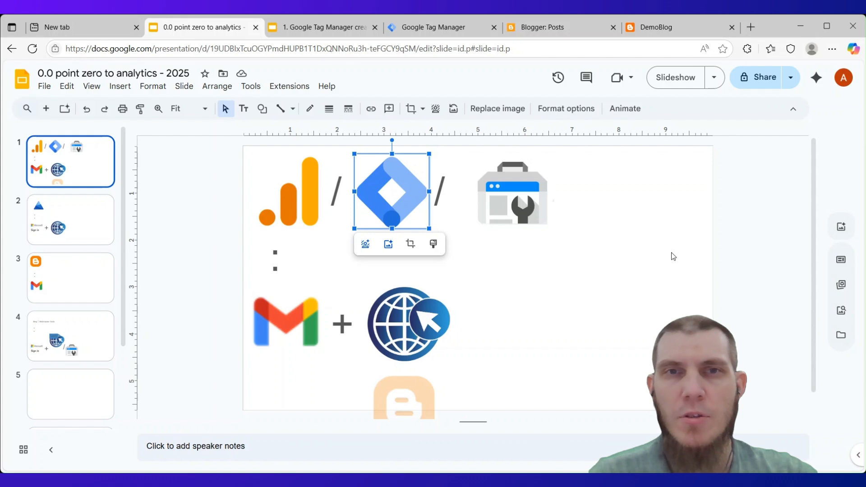
left_click(299, 328)
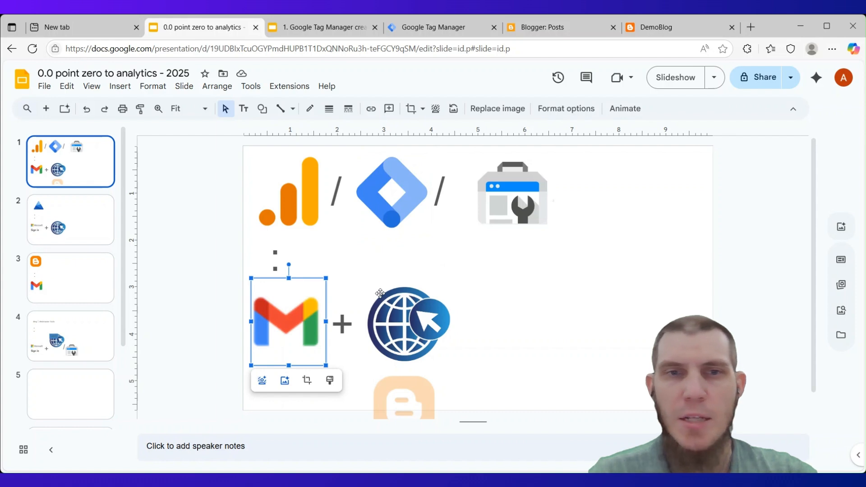
left_click(400, 325)
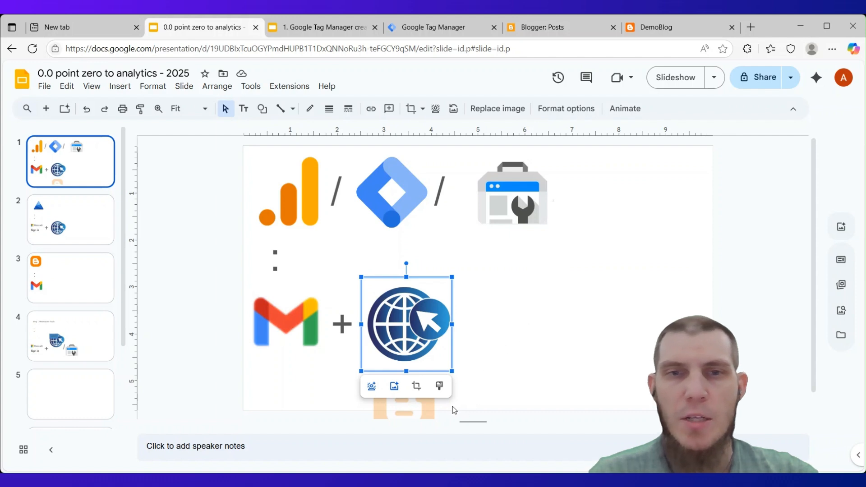
left_click(425, 408)
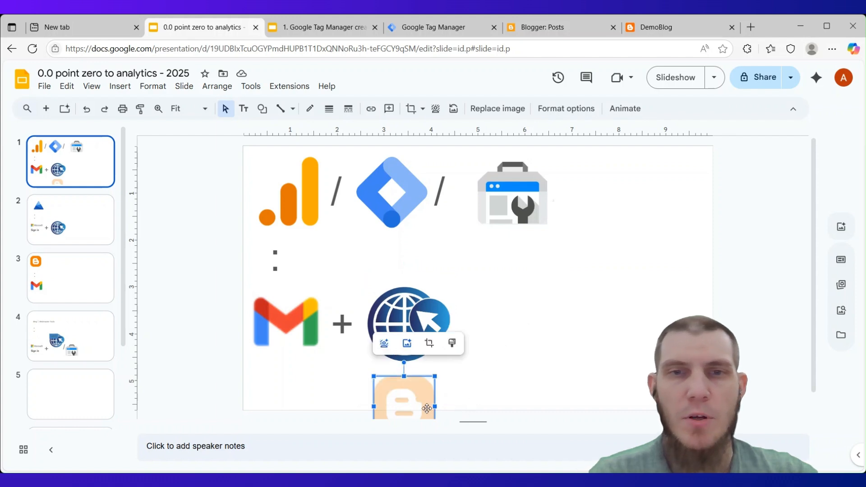
left_click(531, 341)
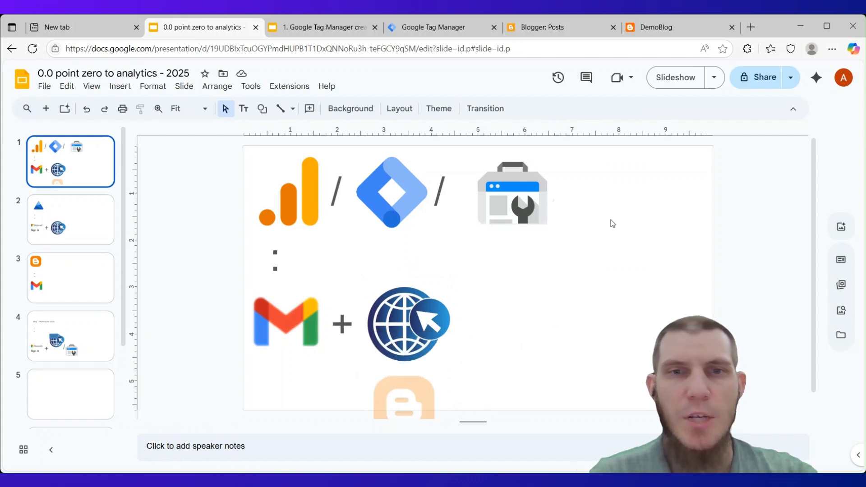
Step: View the Tag Manager address in the "1. Google Tag Manager creation and installation - 2025" presentation, and switch Tag Manager to another signed-in Google account
left_click(334, 28)
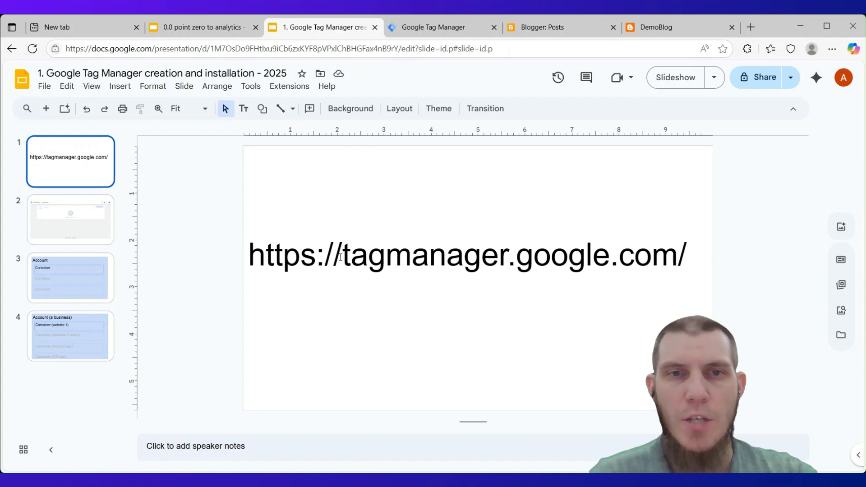
left_click(408, 32)
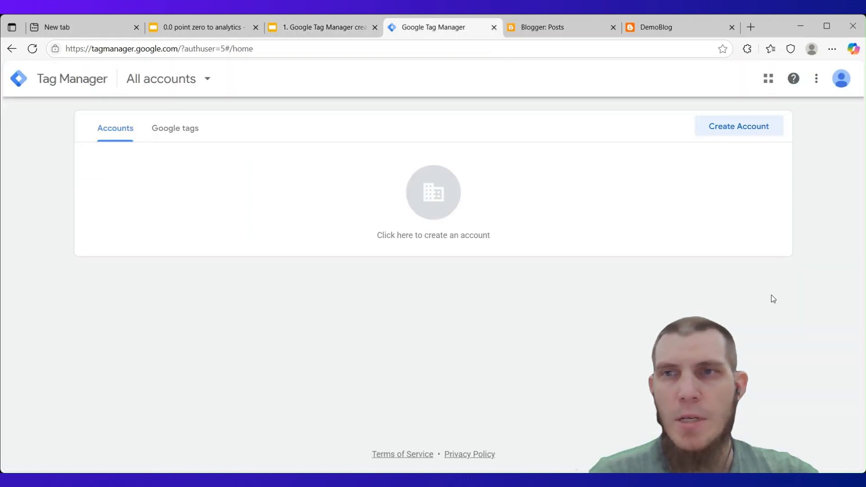
left_click(841, 79)
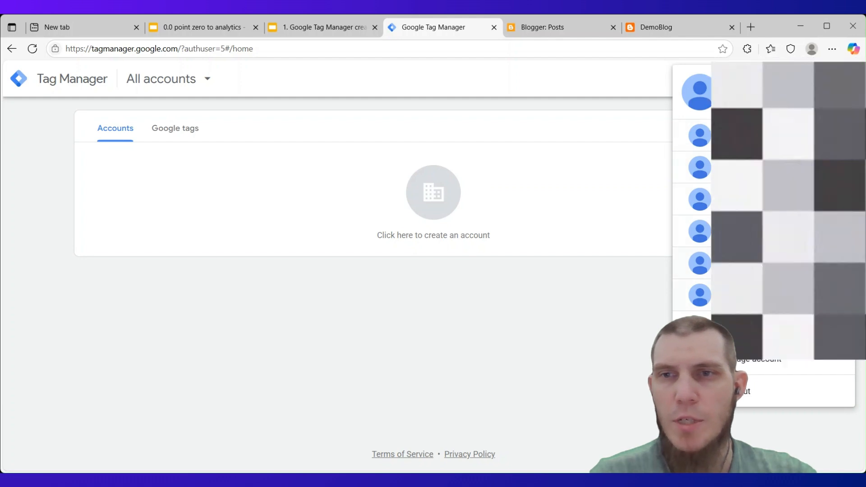
left_click(827, 235)
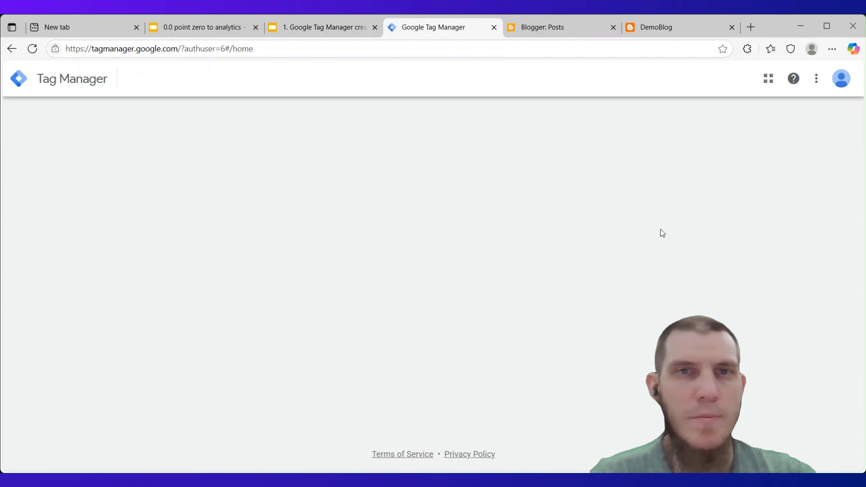
Step: Compare the second slide of the Tag Manager creation and installation presentation with the Tag Manager home page
left_click(307, 26)
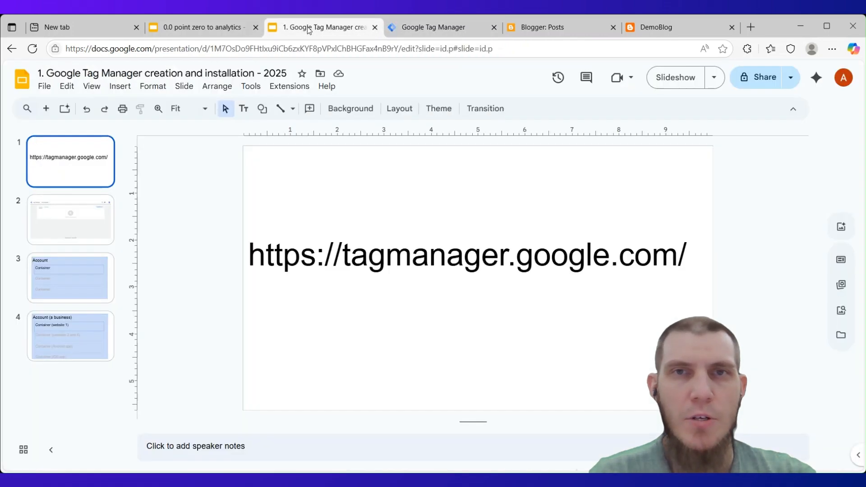
left_click(100, 213)
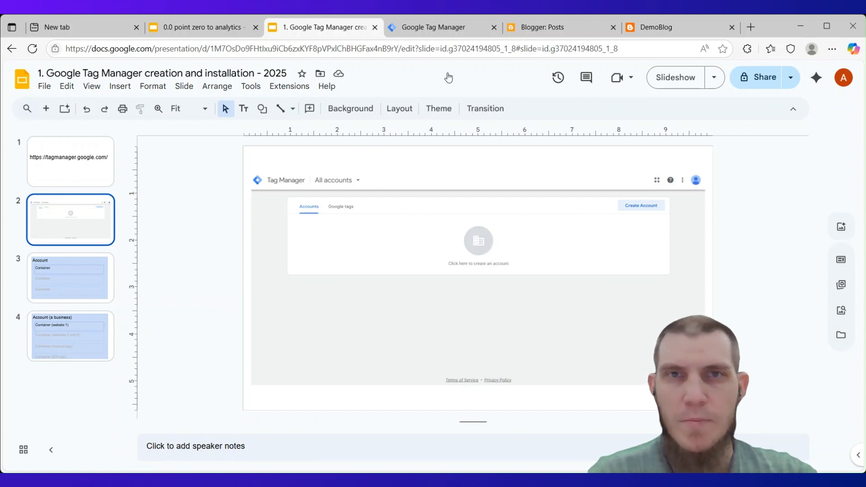
left_click(442, 30)
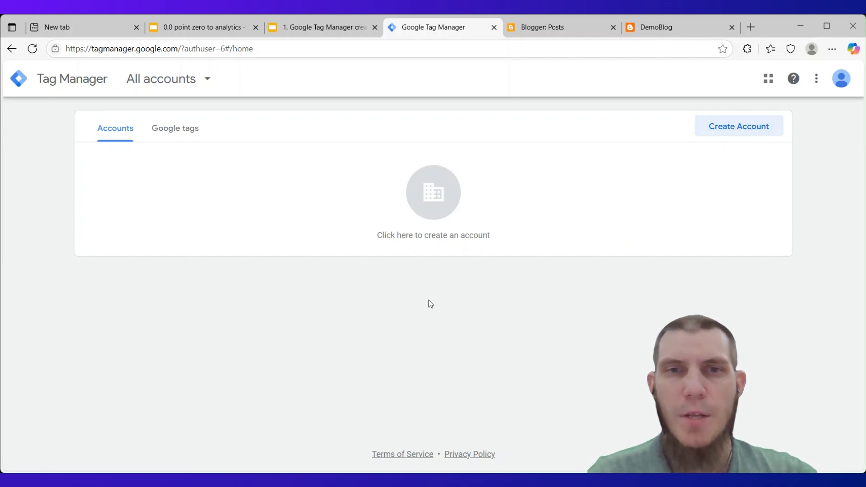
Step: Open the form for adding a new Tag Manager account
left_click_drag(357, 236, 516, 236)
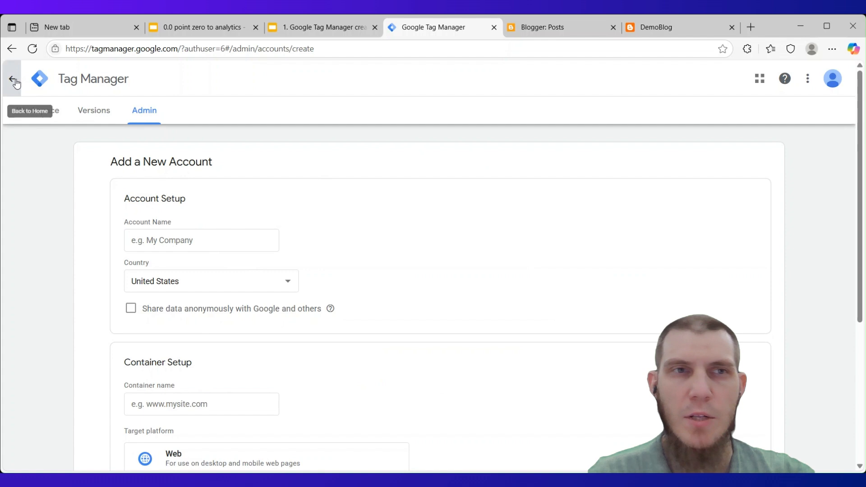
left_click(14, 80)
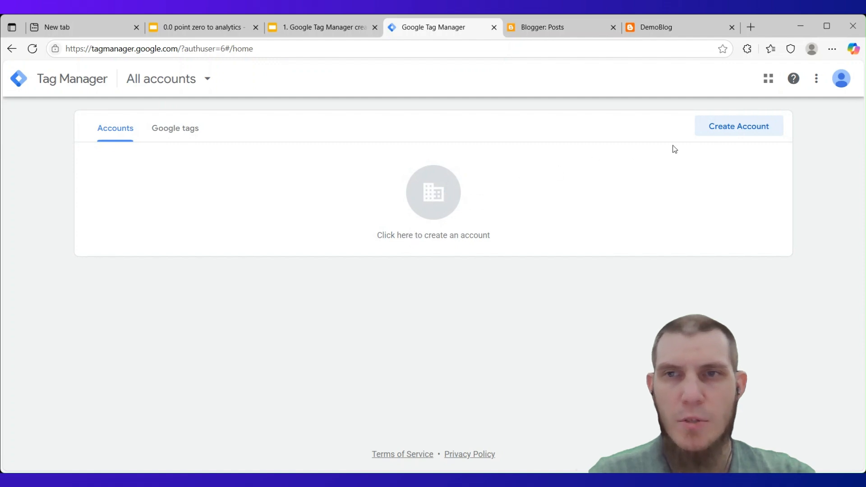
left_click(754, 133)
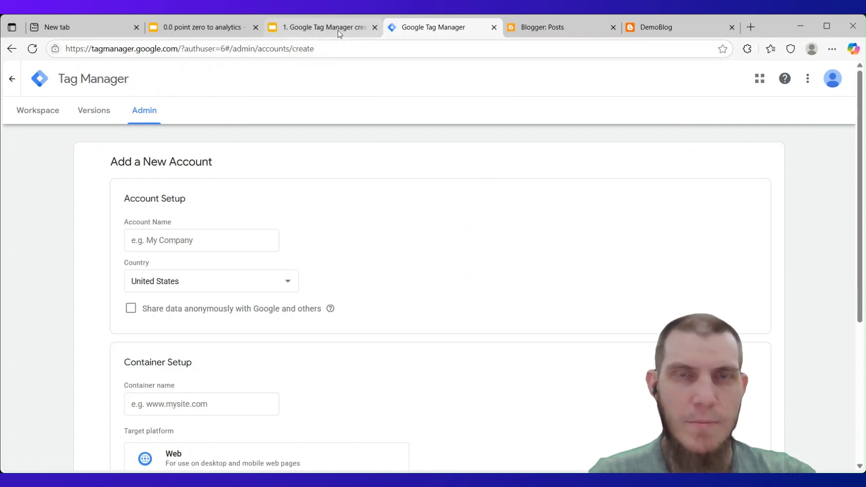
Step: Examine the Account Setup and Container Setup sections of the new account form
left_click_drag(122, 194, 186, 195)
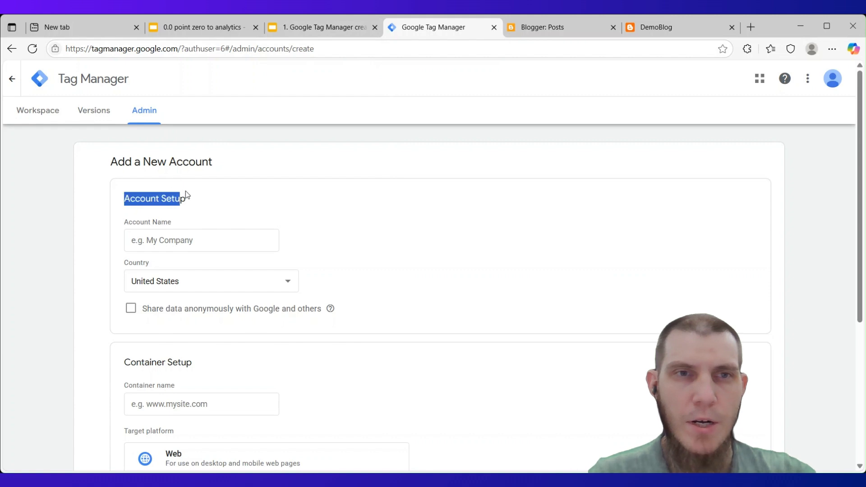
left_click_drag(123, 367, 194, 363)
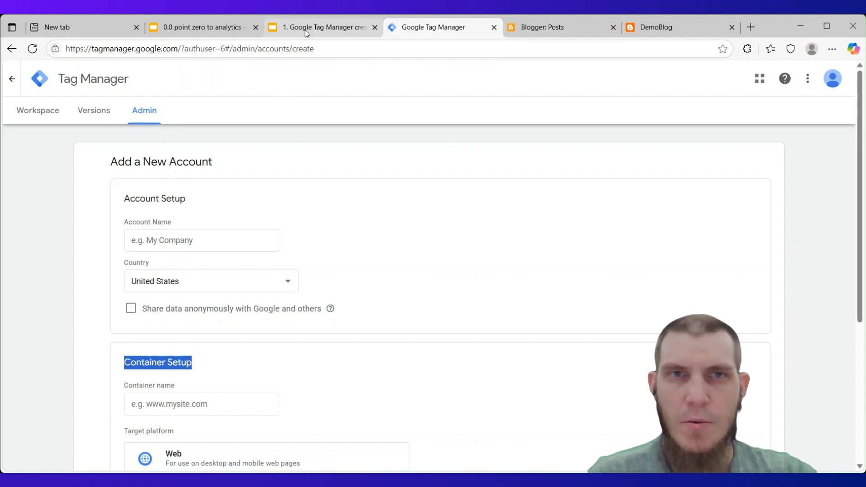
double_click(134, 201)
left_click_drag(176, 199, 186, 199)
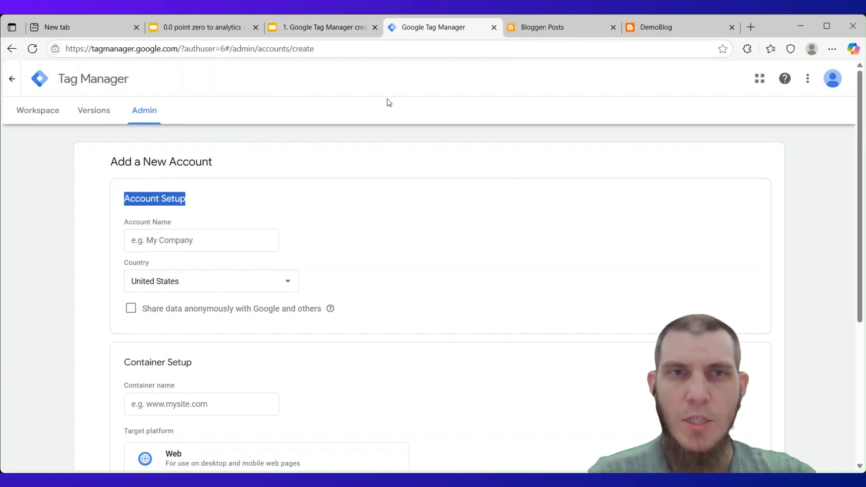
Step: Study the third and fourth presentation slides on how one business account holds containers for websites, an Android app and an iOS app
left_click(318, 26)
left_click(90, 282)
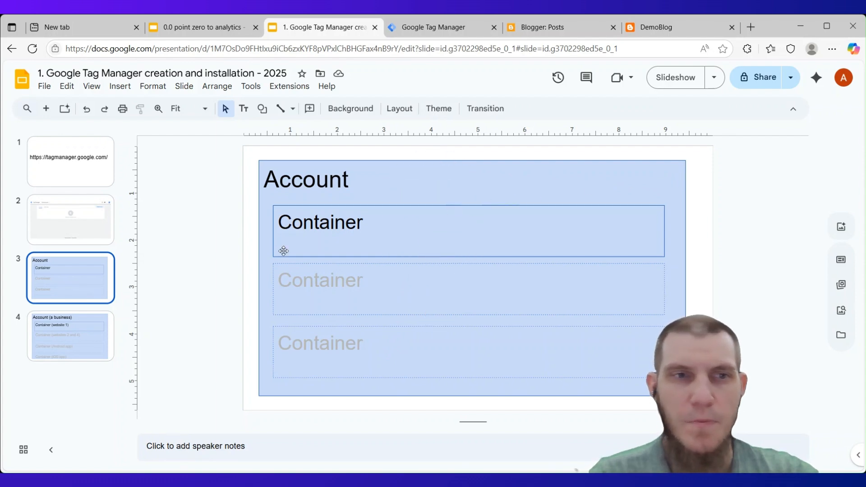
left_click(53, 343)
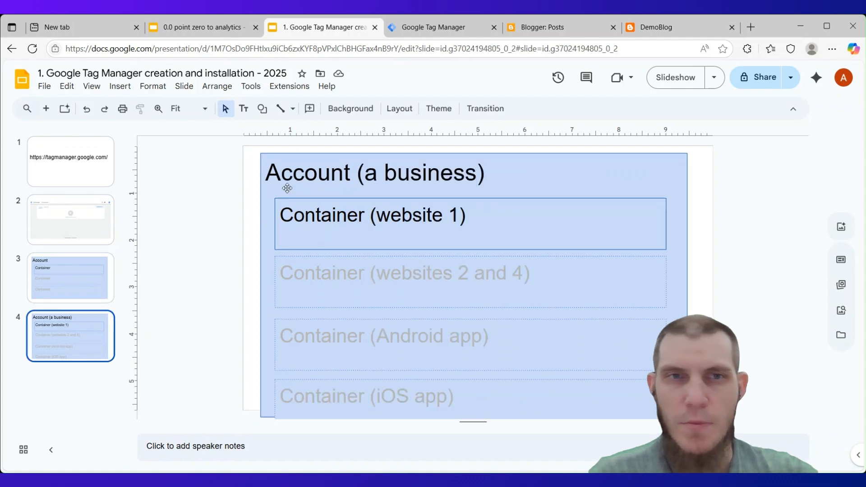
triple_click(372, 173)
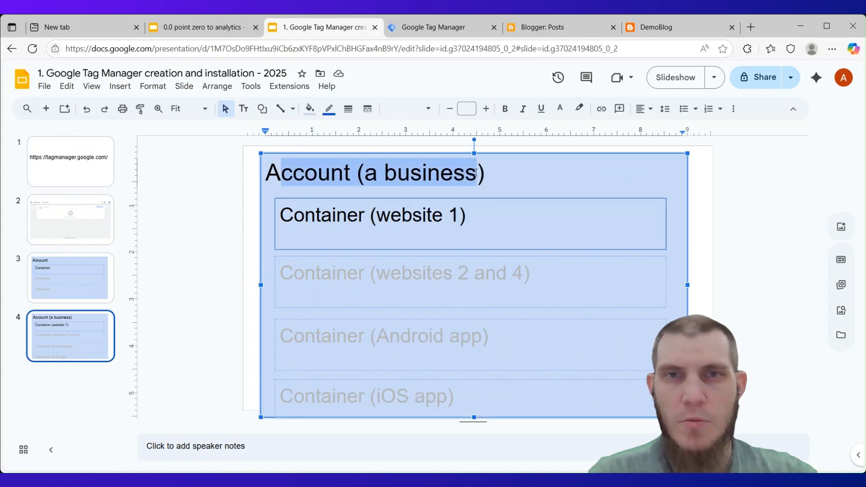
left_click(551, 182)
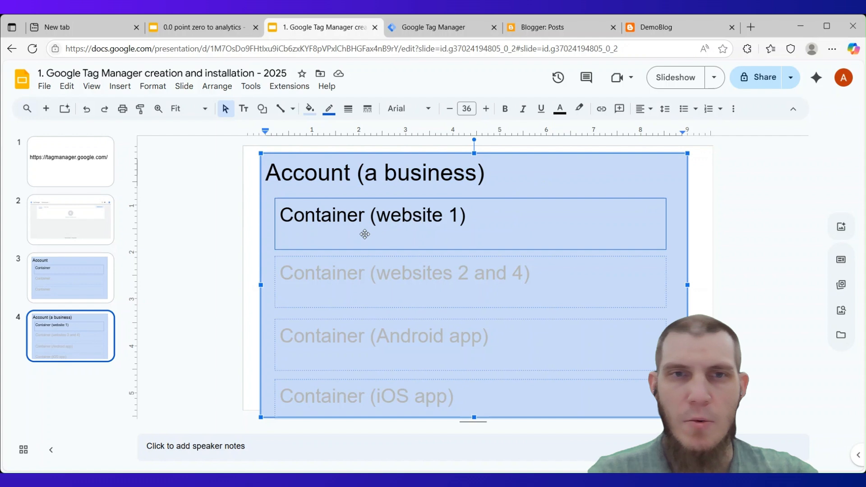
left_click(491, 205)
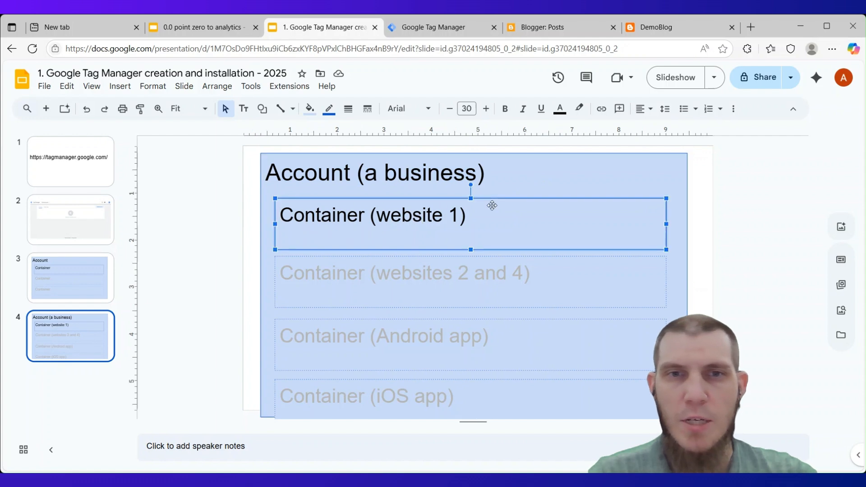
left_click(571, 277)
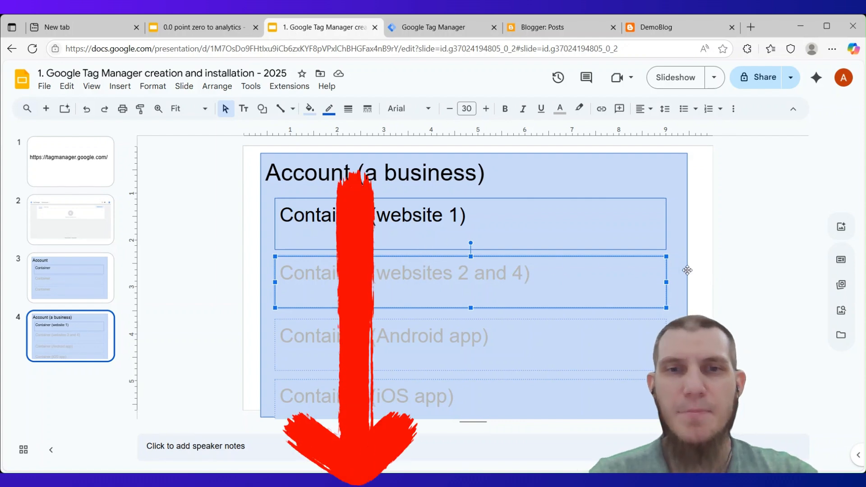
left_click(588, 344)
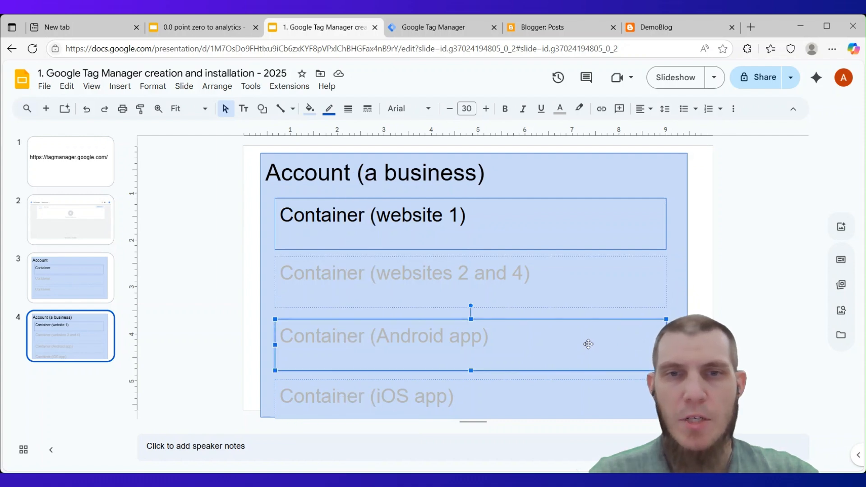
left_click(577, 393)
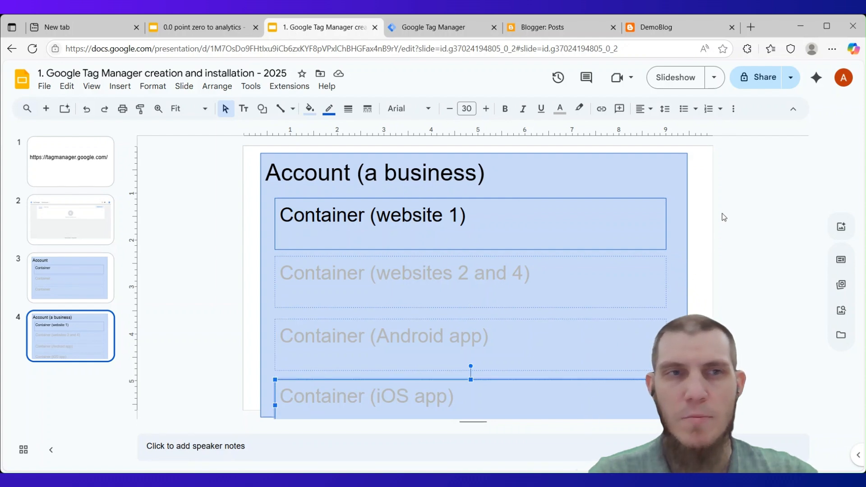
Step: Return to the Tag Manager account form and review its Account Setup section
left_click(439, 30)
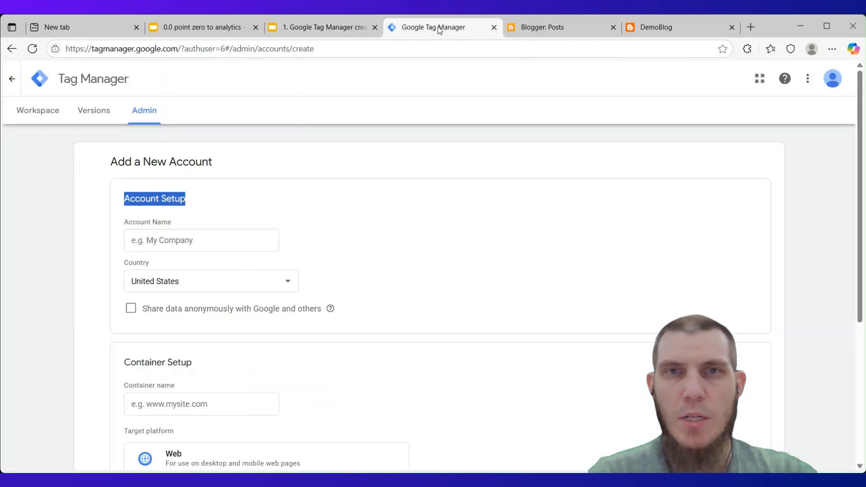
left_click(402, 216)
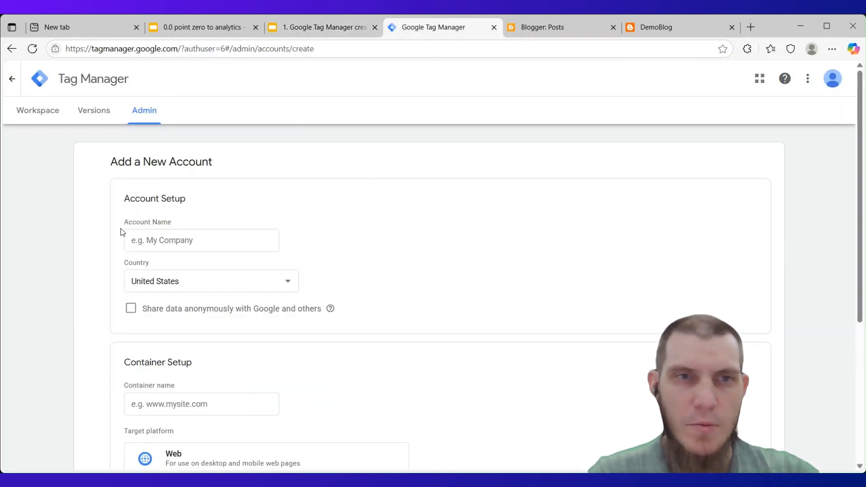
left_click_drag(124, 198, 193, 197)
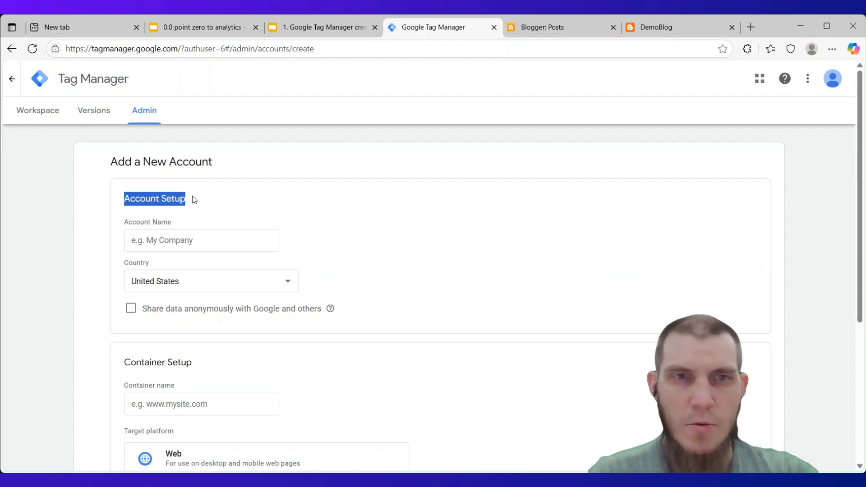
left_click(579, 256)
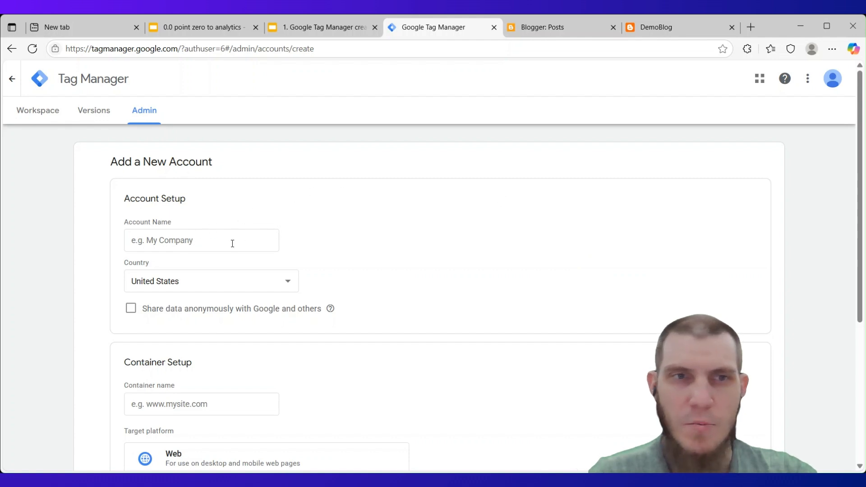
Step: Check the blog's title in Blogger and on its live site, and enter DemoBlog as the Tag Manager account name
left_click(555, 30)
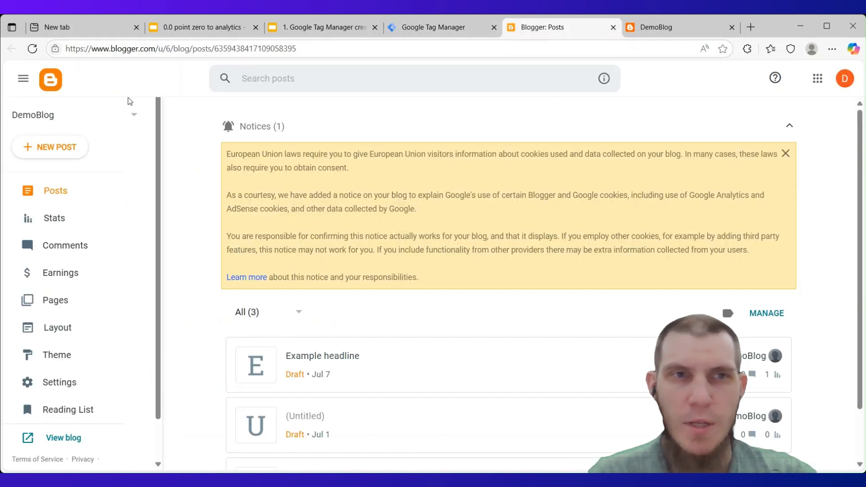
left_click(648, 25)
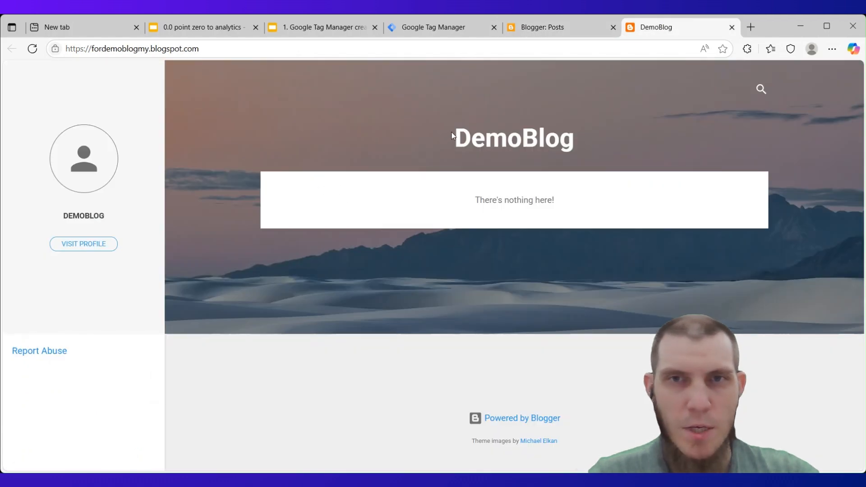
left_click_drag(451, 132, 559, 138)
left_click(445, 28)
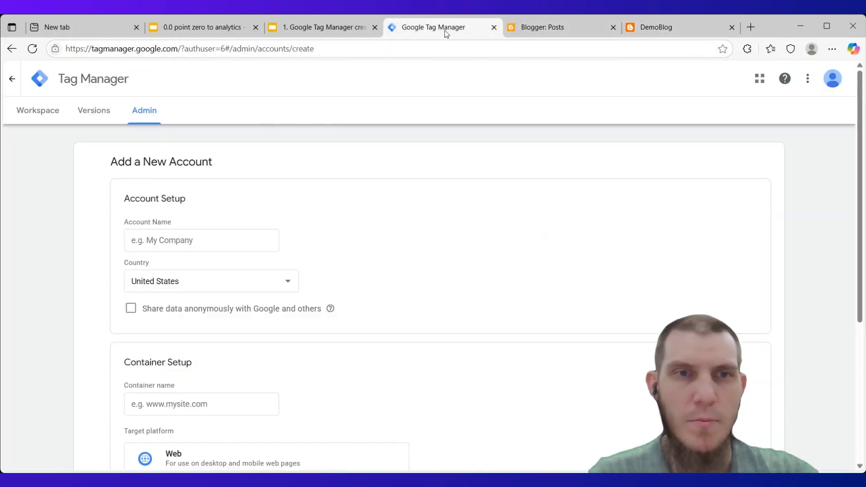
left_click(228, 234)
type("DemoBlog")
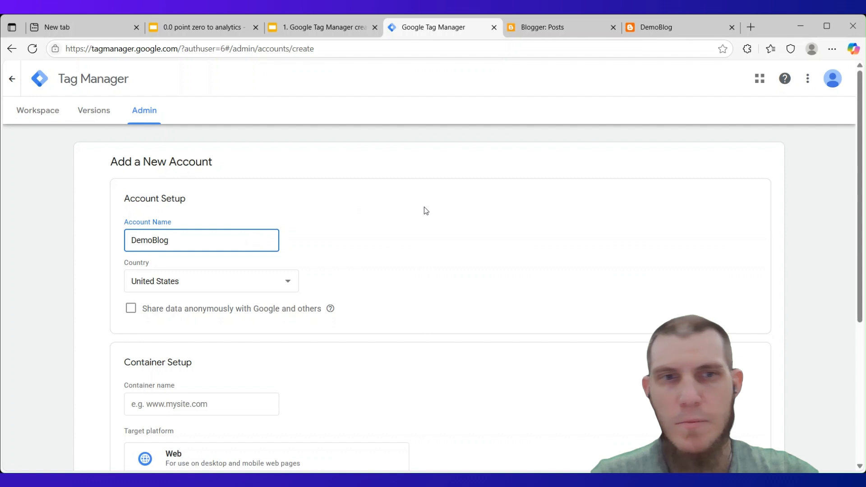
Step: Review the country and anonymous data-sharing settings in the Account Setup section
left_click(440, 208)
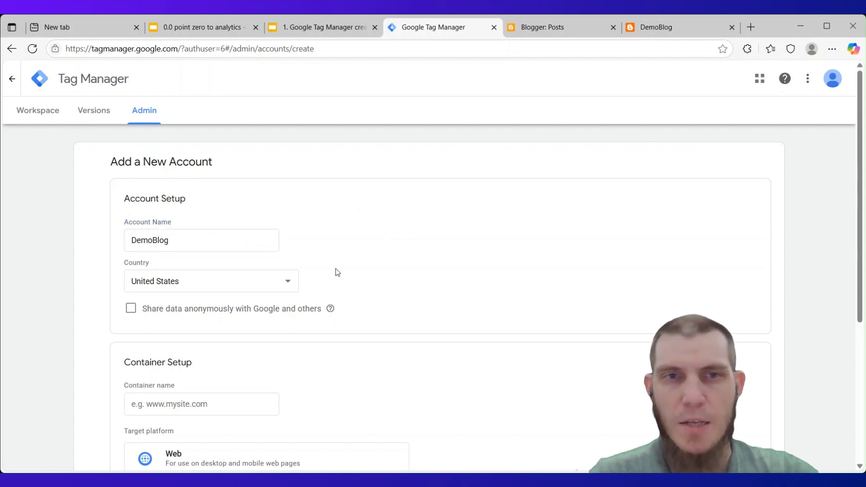
scroll(418, 213, "down", 3)
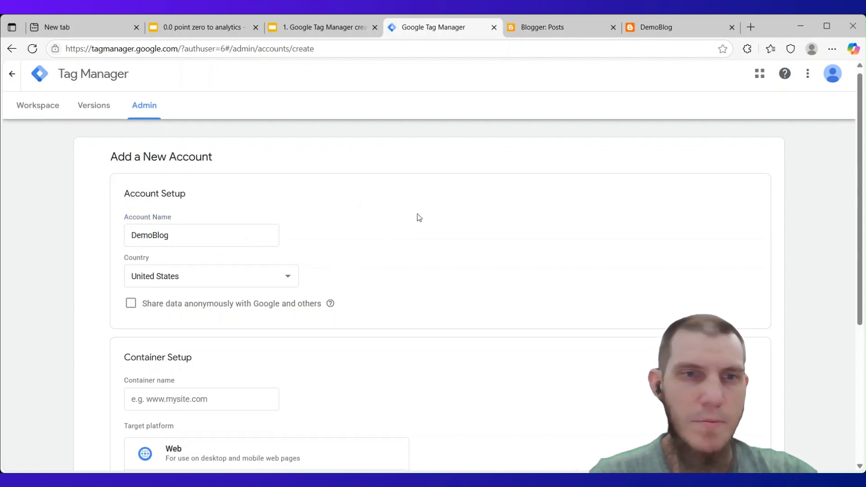
scroll(417, 214, "up", 1)
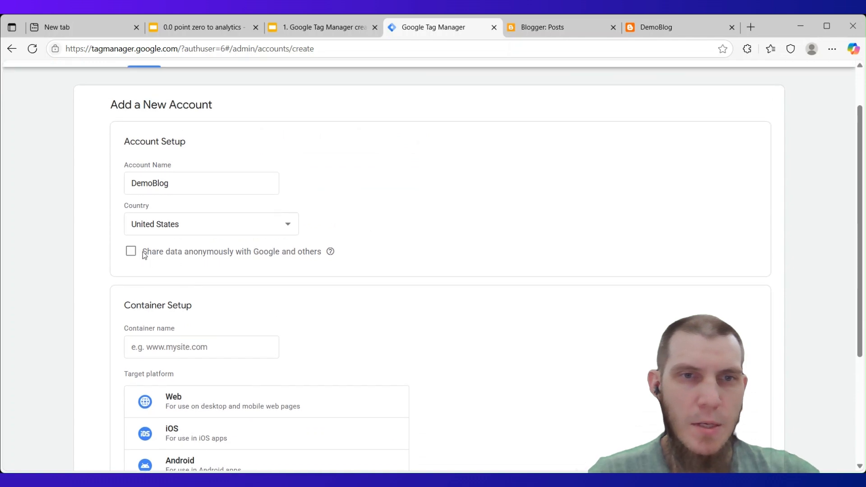
left_click_drag(142, 251, 298, 251)
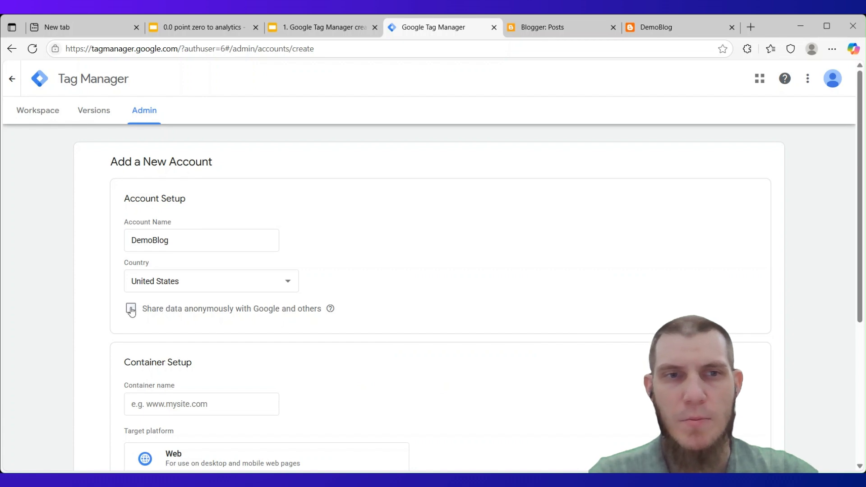
Step: Try enabling anonymous data sharing with Google and others for the account, and clear the option again
left_click(131, 310)
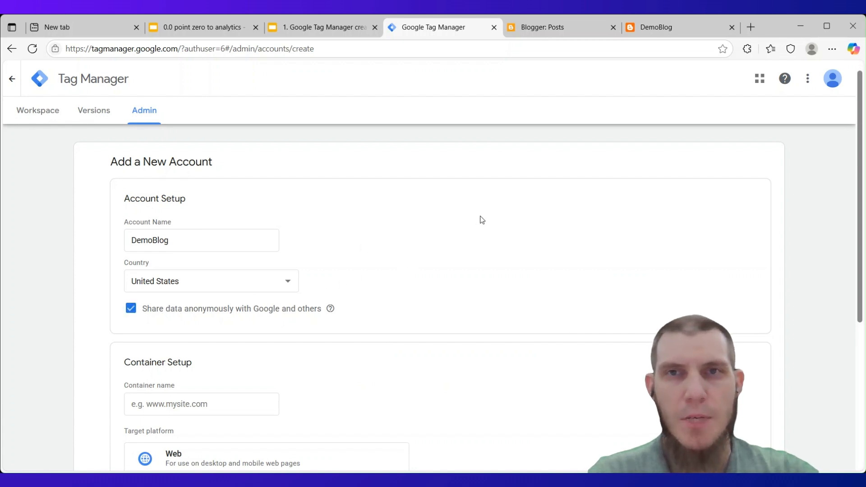
left_click(659, 28)
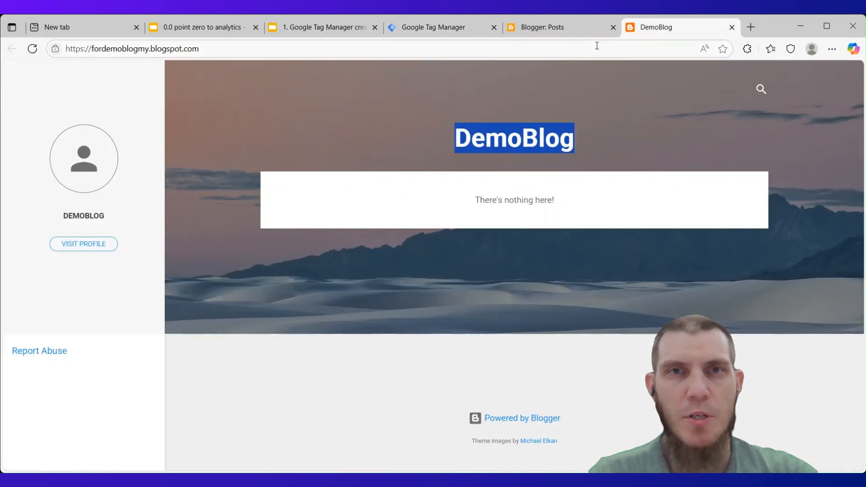
left_click(468, 28)
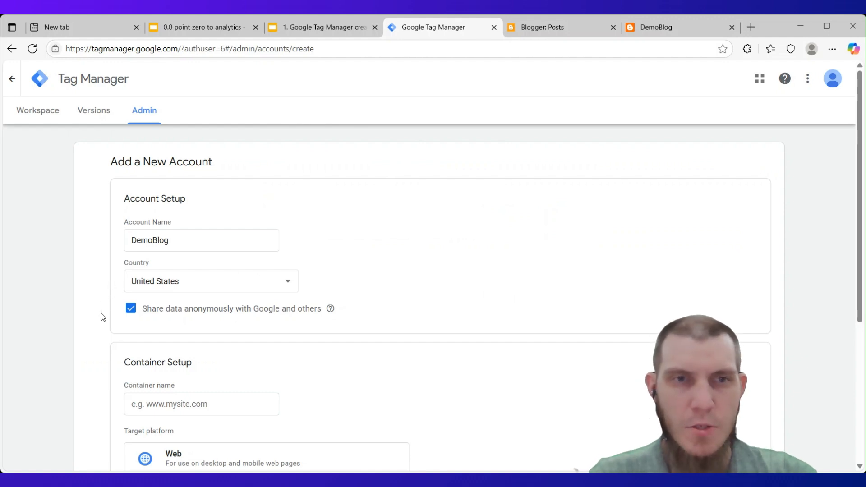
left_click(131, 309)
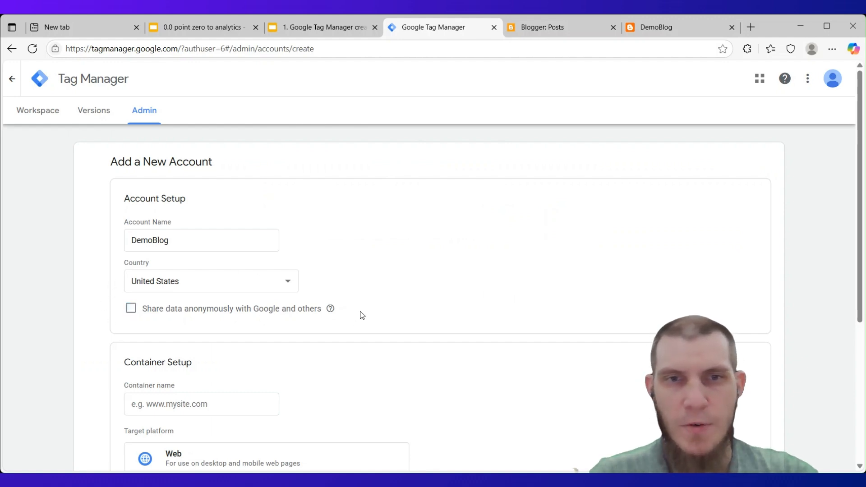
mouse_move(335, 309)
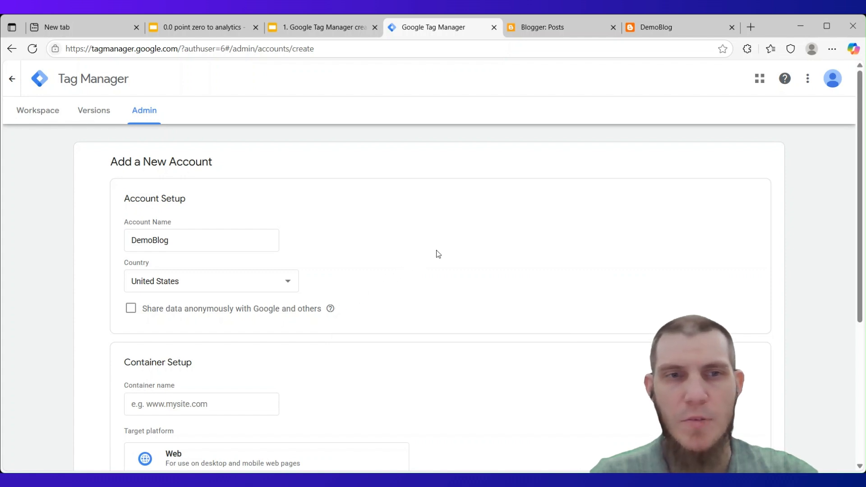
Step: Compare the form's Account Setup and Container Setup sections with the third slide's diagram of containers inside an account
scroll(437, 254, "down", 4)
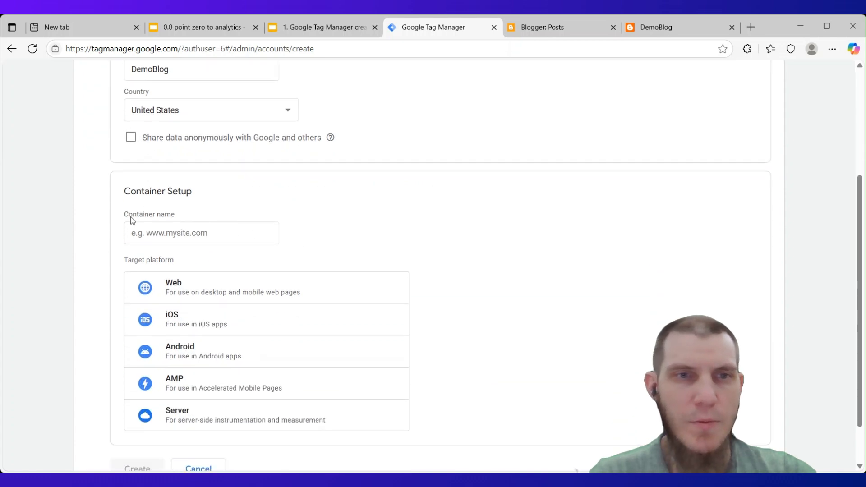
scroll(131, 212, "up", 4)
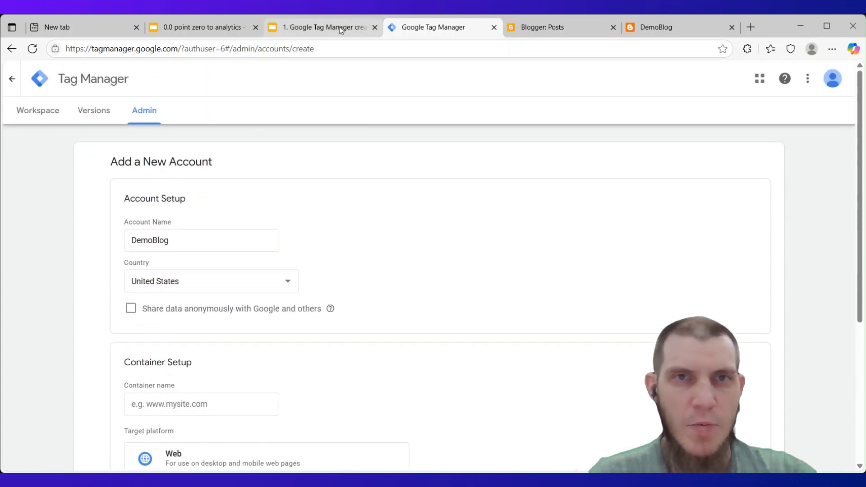
left_click(336, 30)
left_click(63, 267)
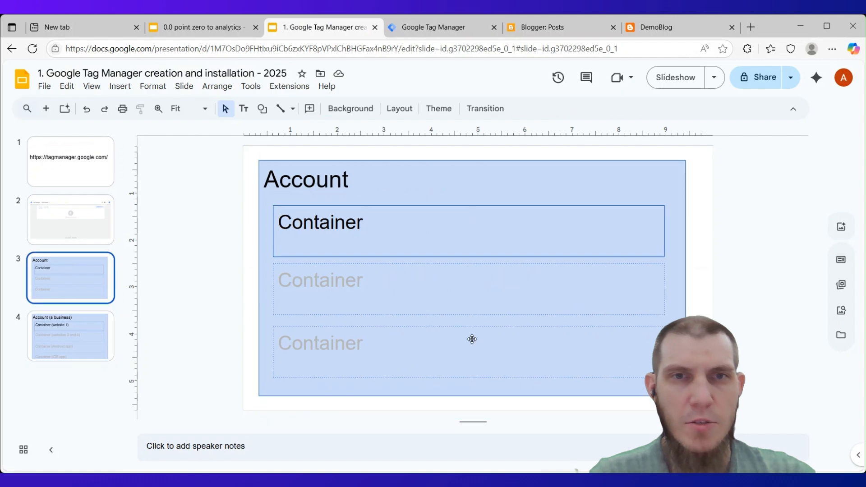
left_click(442, 28)
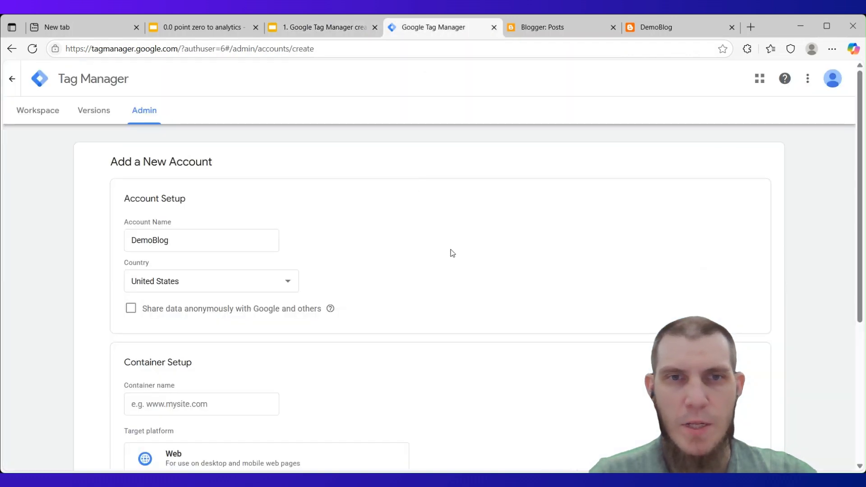
scroll(468, 272, "down", 4)
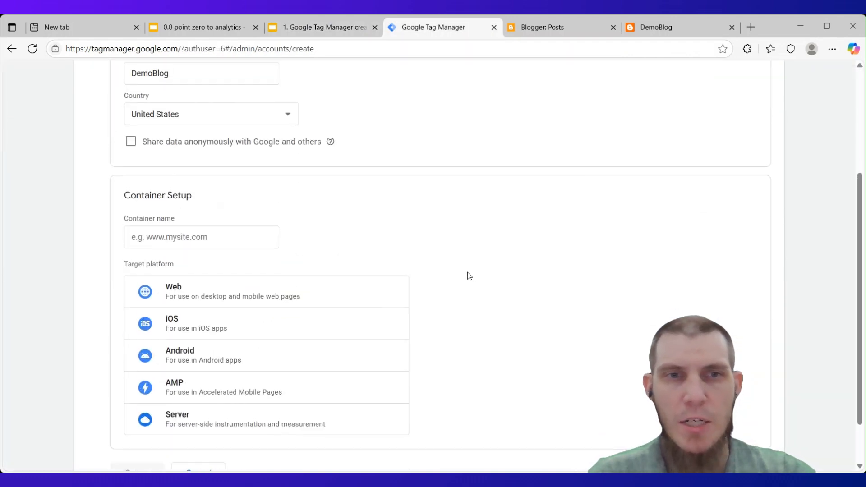
scroll(446, 242, "up", 1)
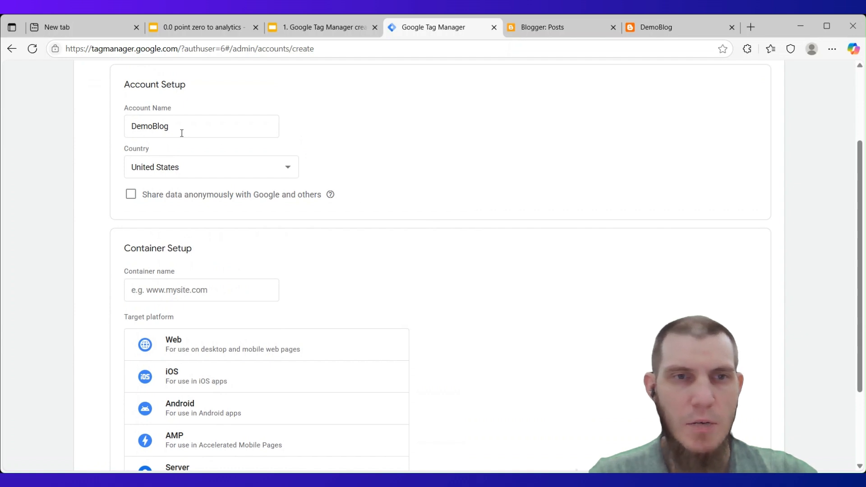
Step: Check the live blog's title, name the container DemoBlog and choose Web as its target platform
left_click(663, 27)
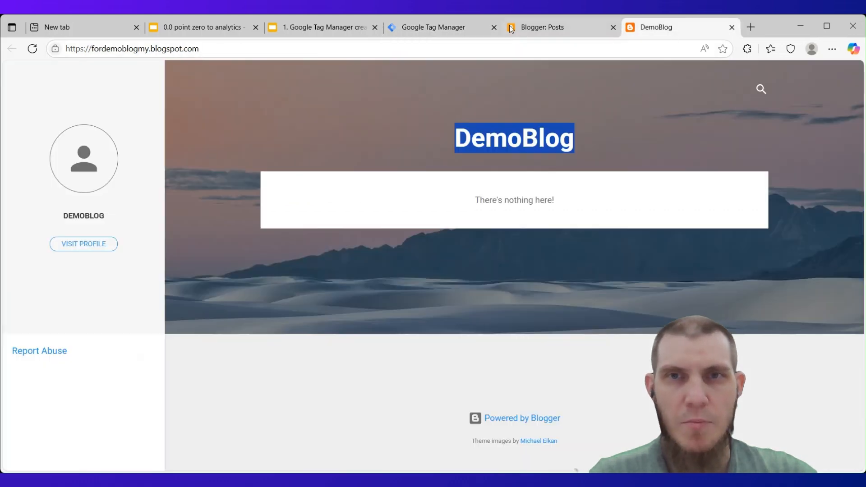
left_click(437, 26)
left_click(236, 294)
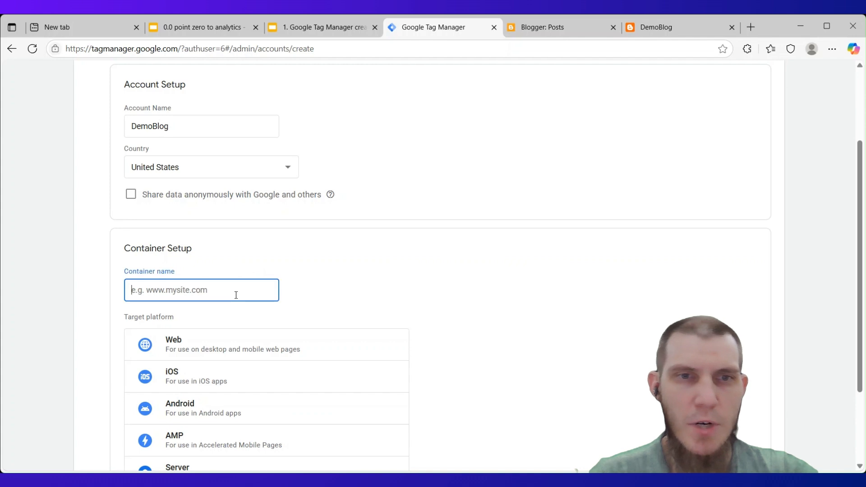
type("DemoBlog")
scroll(580, 267, "down", 2)
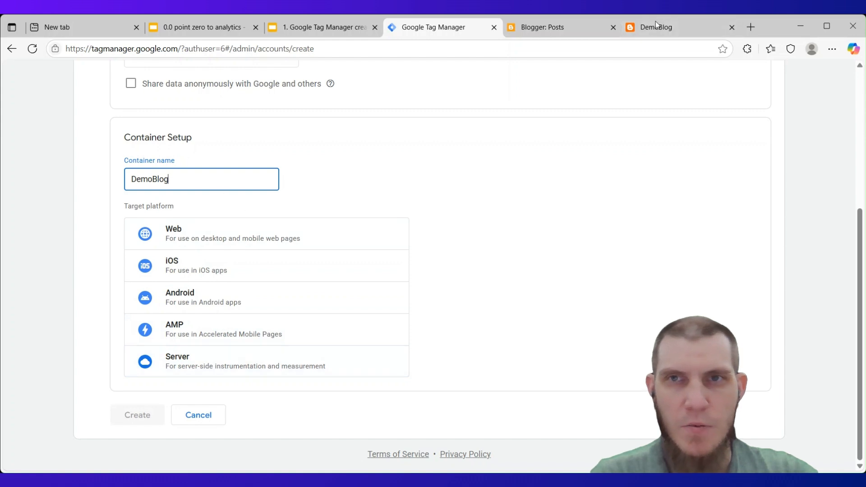
left_click(292, 238)
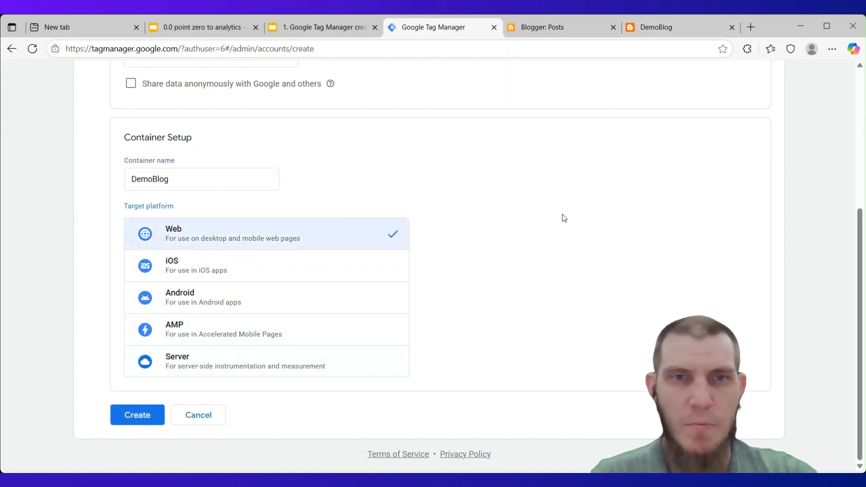
Step: Review the completed account and container settings and submit the form to create the account
scroll(581, 220, "up", 5)
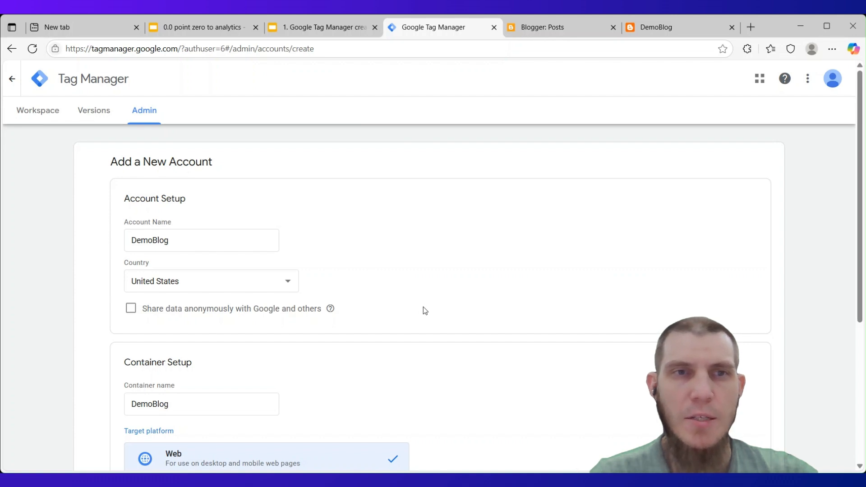
scroll(505, 234, "down", 5)
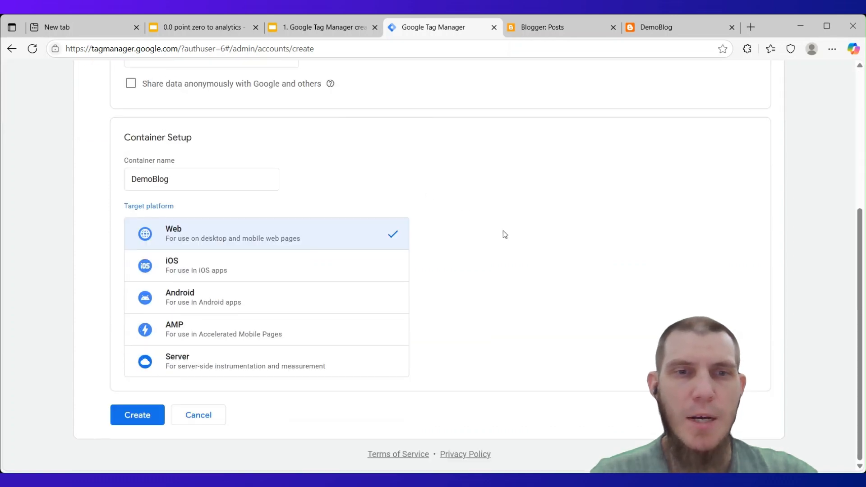
left_click(131, 420)
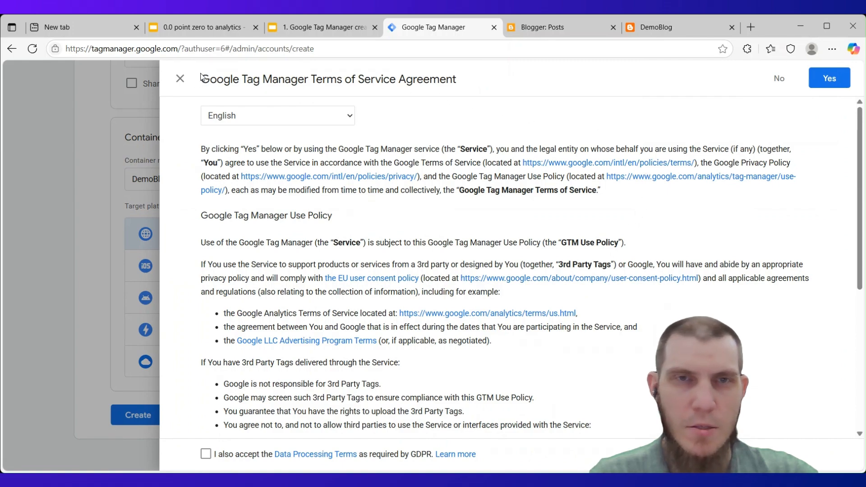
Step: Read through the Google Tag Manager Terms of Service Agreement and accept it
scroll(581, 299, "down", 5)
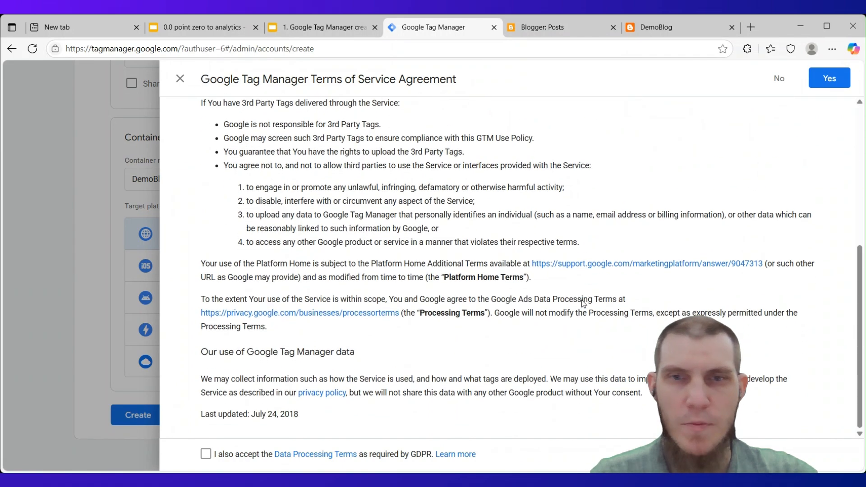
scroll(573, 300, "up", 5)
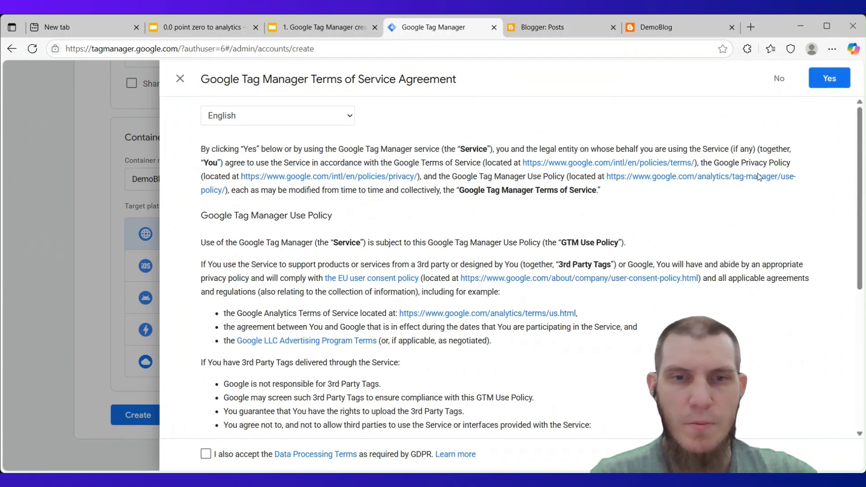
scroll(386, 369, "down", 6)
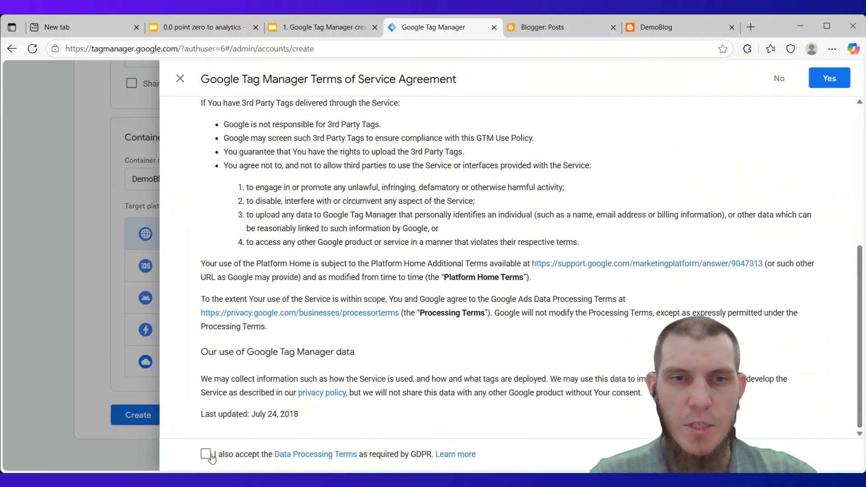
scroll(709, 283, "up", 8)
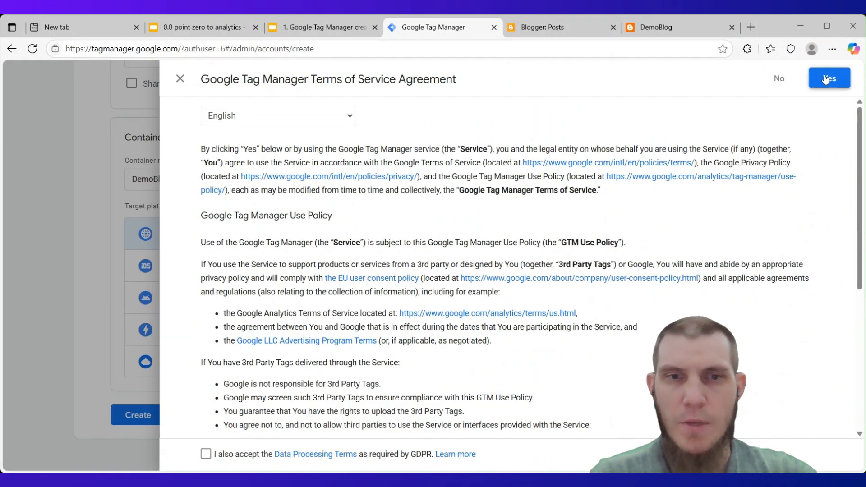
left_click(826, 79)
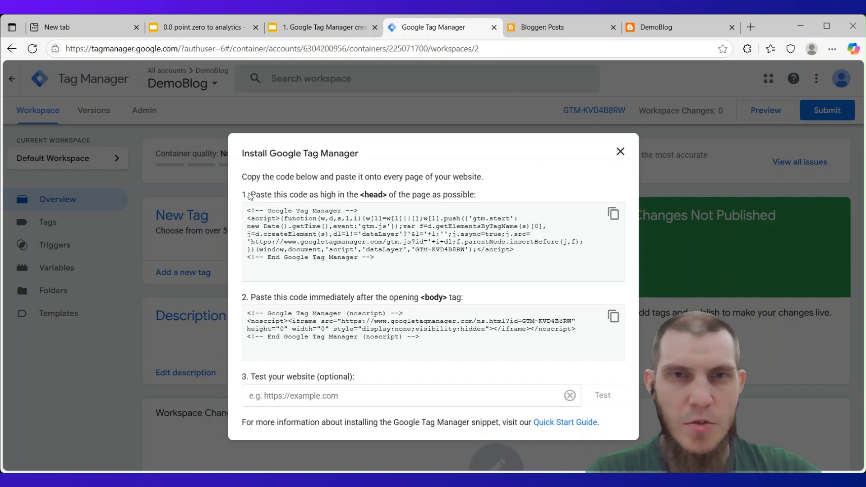
Step: Read the installation instructions for the head and body code snippets, and close the Install Google Tag Manager dialog
left_click_drag(249, 197, 484, 195)
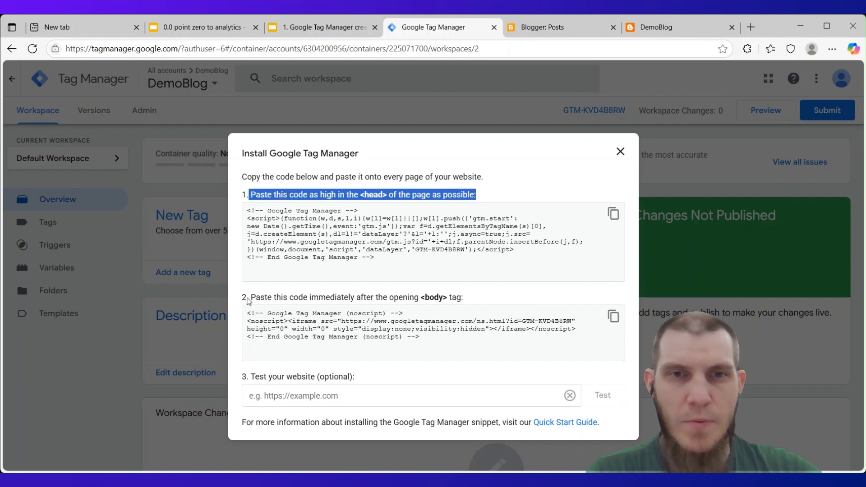
left_click_drag(247, 300, 498, 296)
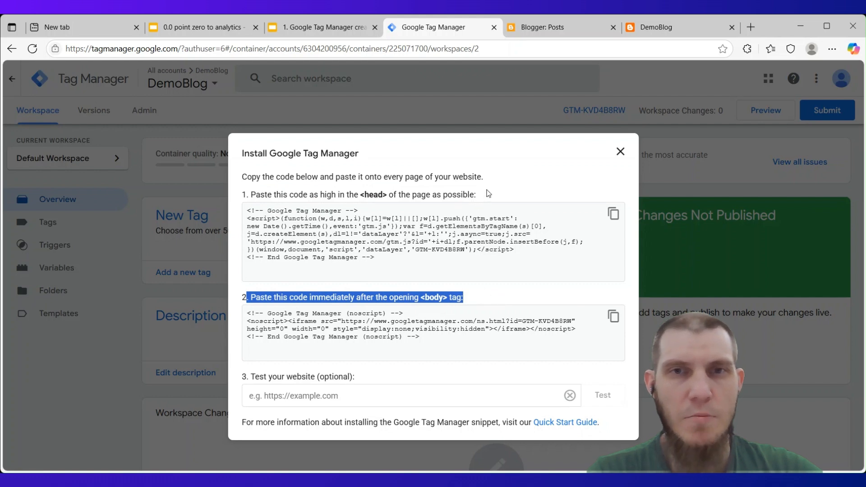
left_click(487, 193)
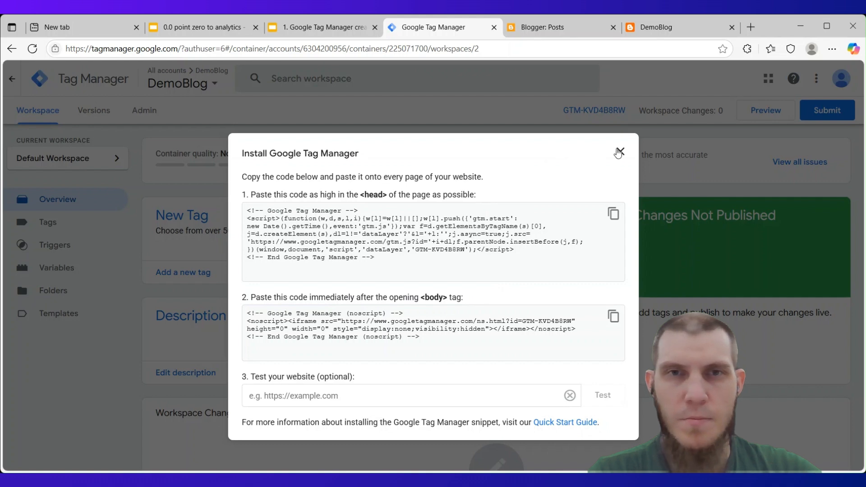
left_click(619, 153)
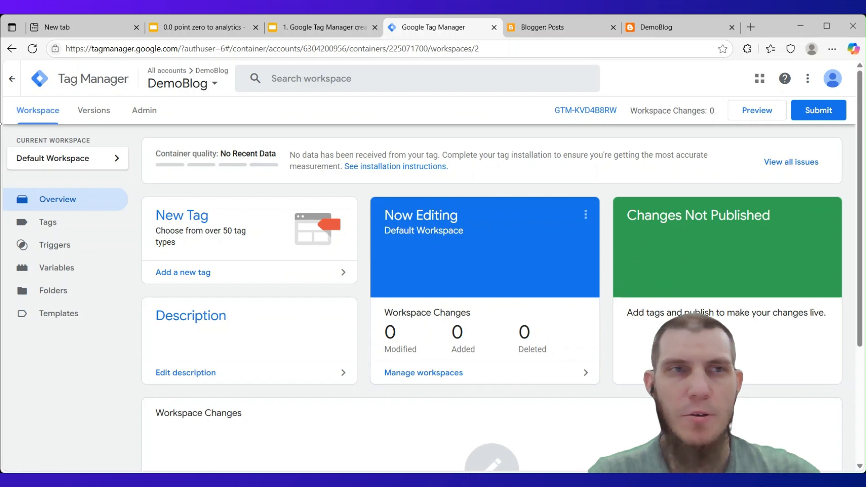
Step: Add a second container to the existing DemoBlog account, named DemoBlog2, with Web as its target platform
left_click(15, 81)
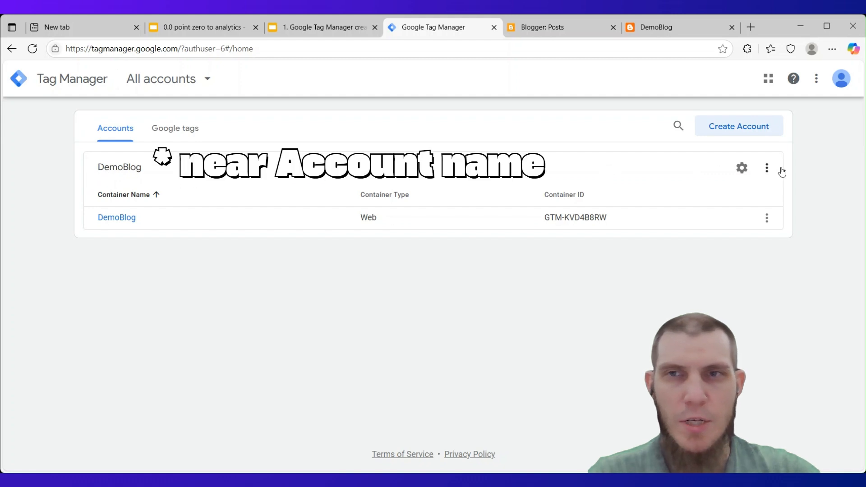
left_click(767, 169)
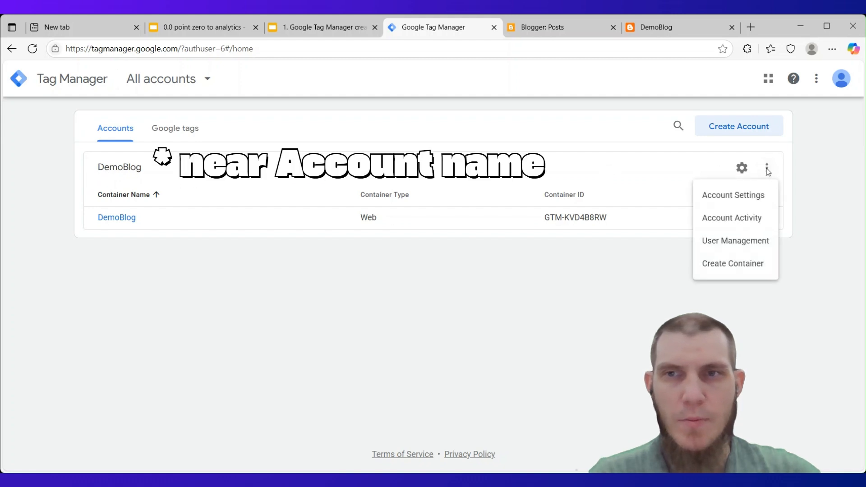
left_click(737, 262)
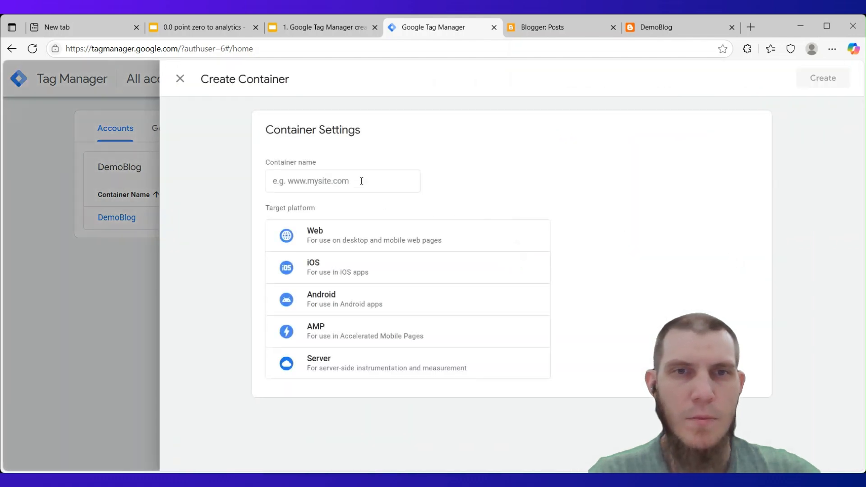
left_click(652, 28)
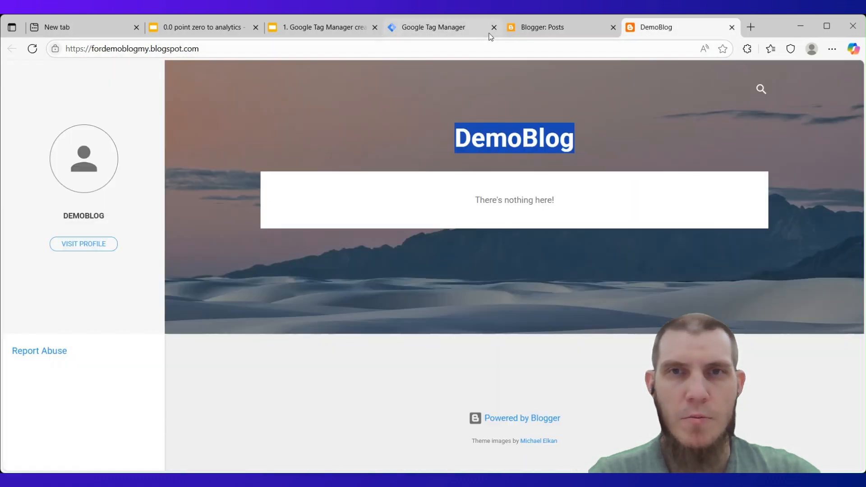
left_click(459, 32)
left_click(333, 182)
type("DemoBlog")
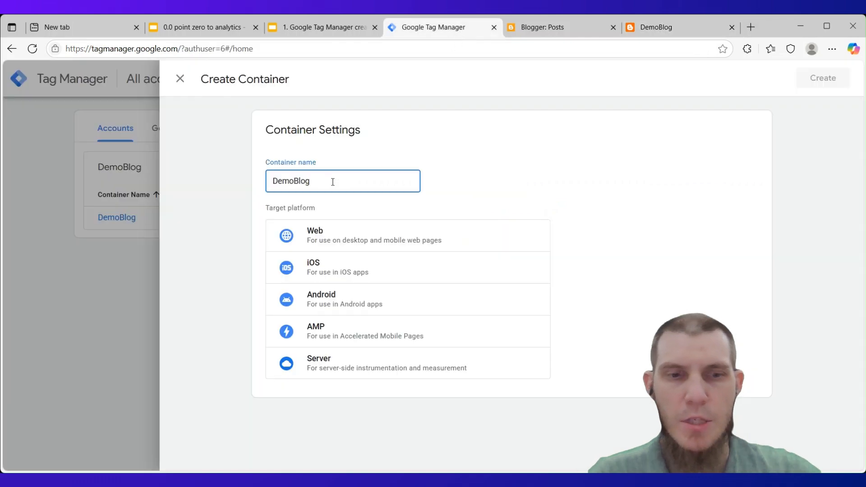
left_click(333, 212)
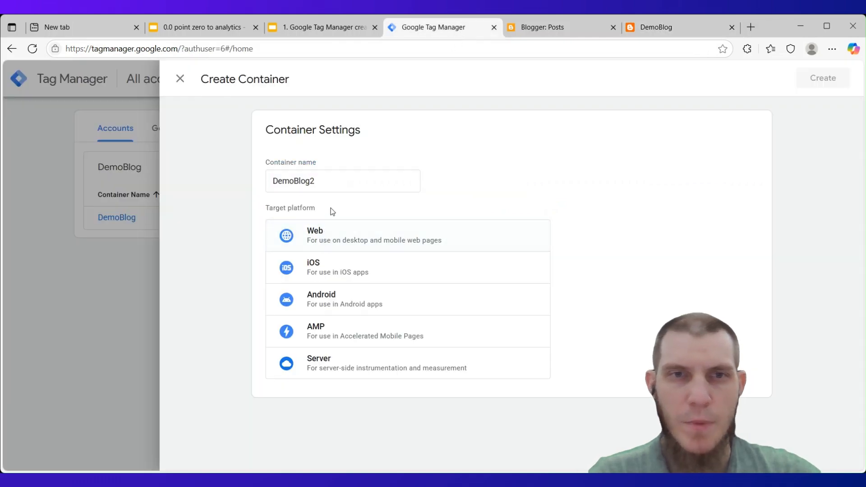
left_click(338, 244)
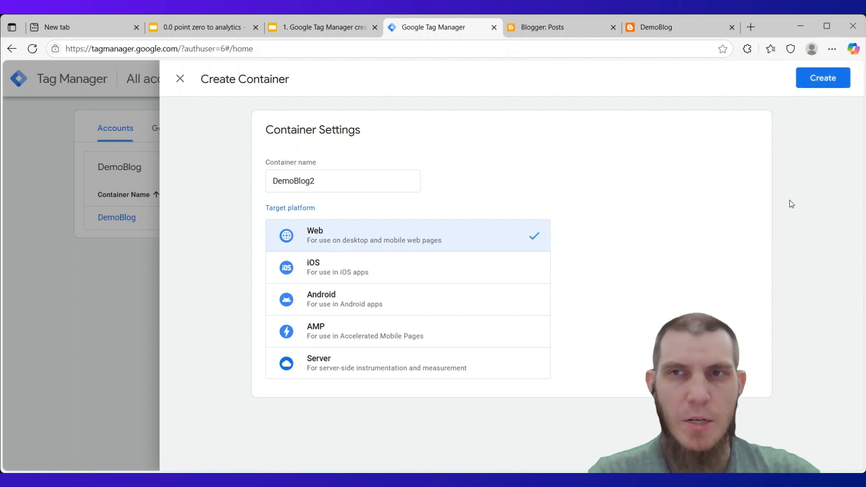
left_click(834, 86)
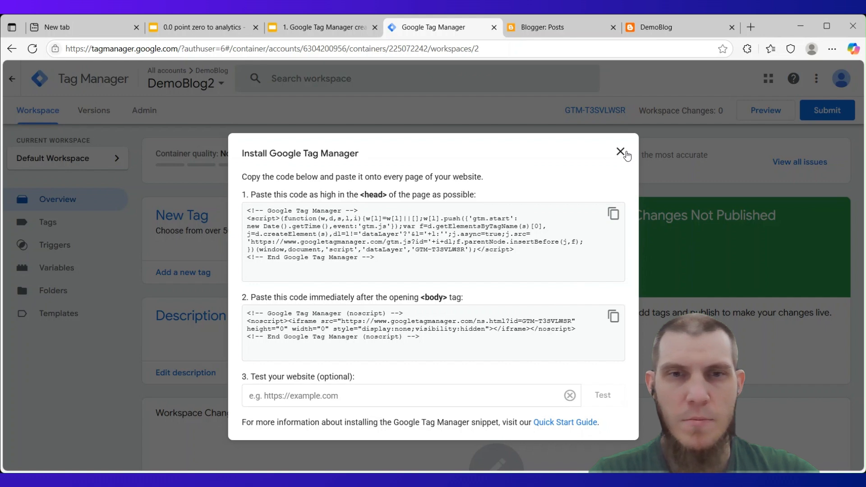
Step: Dismiss the installation instructions and return to the accounts overview to look over the containers listed under the DemoBlog account
left_click(623, 153)
left_click(13, 79)
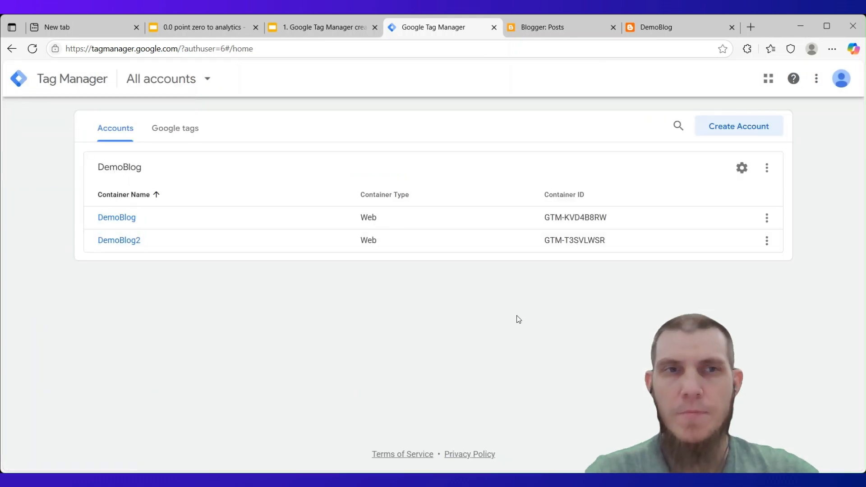
left_click(117, 237)
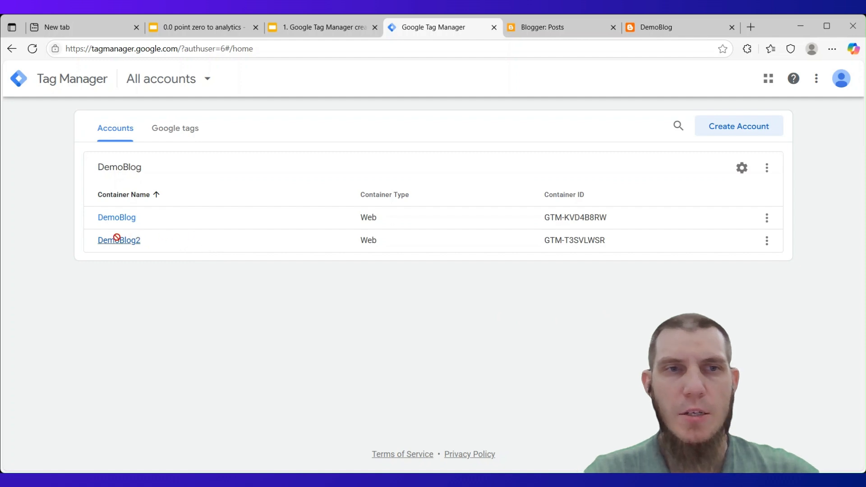
left_click(578, 307)
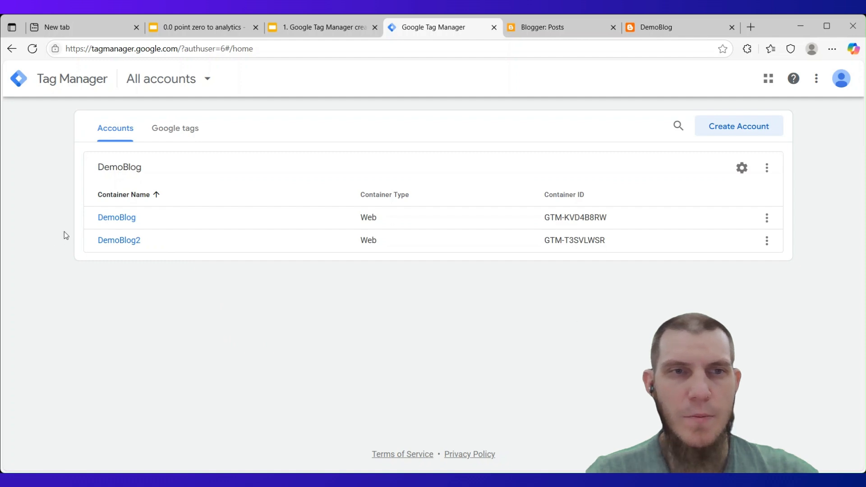
left_click_drag(92, 241, 96, 283)
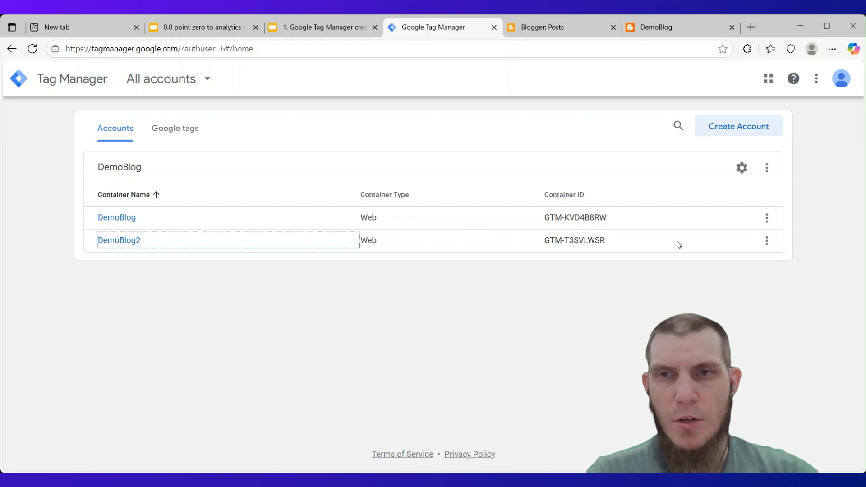
Step: Open the container settings of DemoBlog2 and delete that container, confirming the deletion
left_click(767, 241)
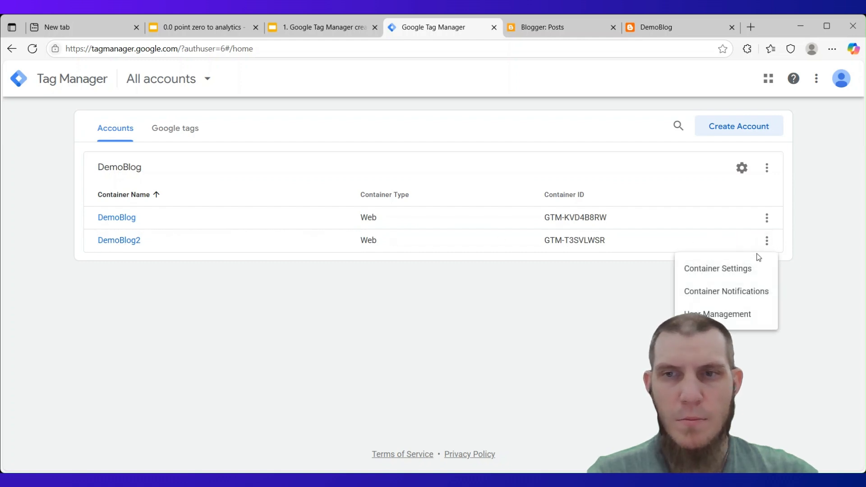
left_click(743, 270)
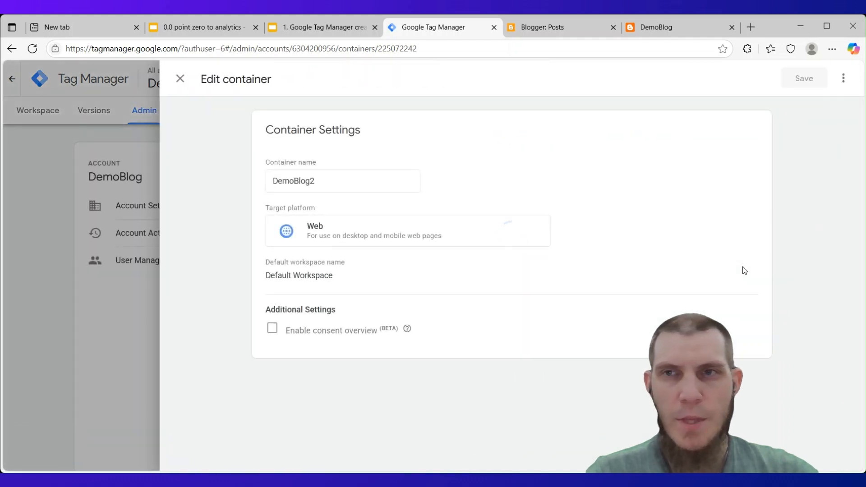
left_click(843, 79)
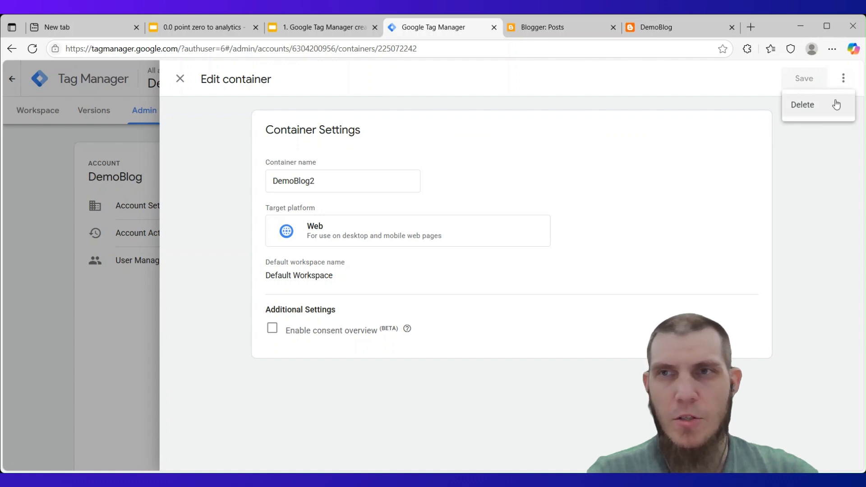
left_click(817, 108)
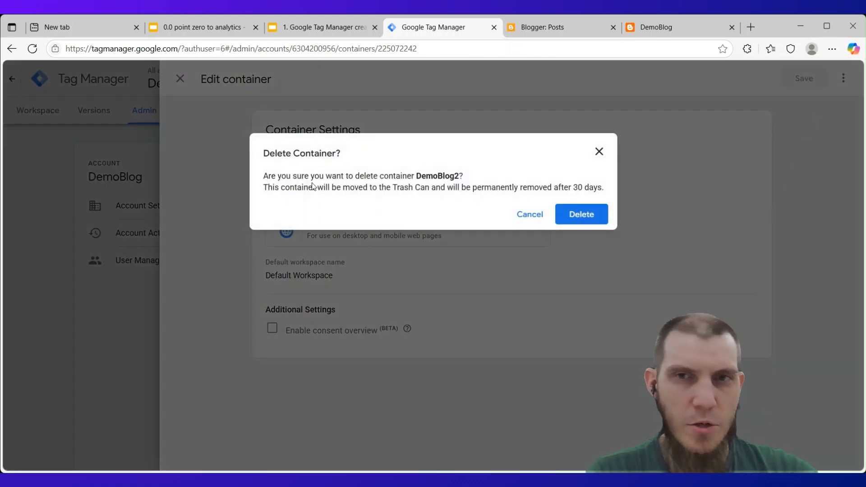
left_click(564, 214)
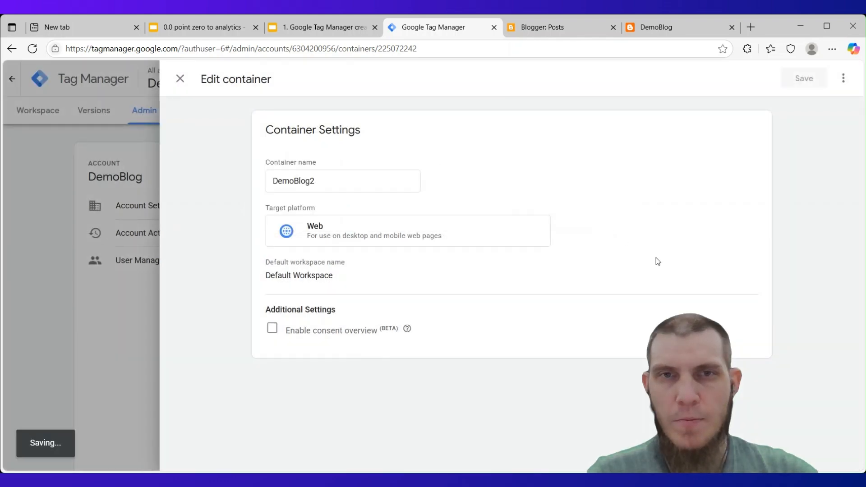